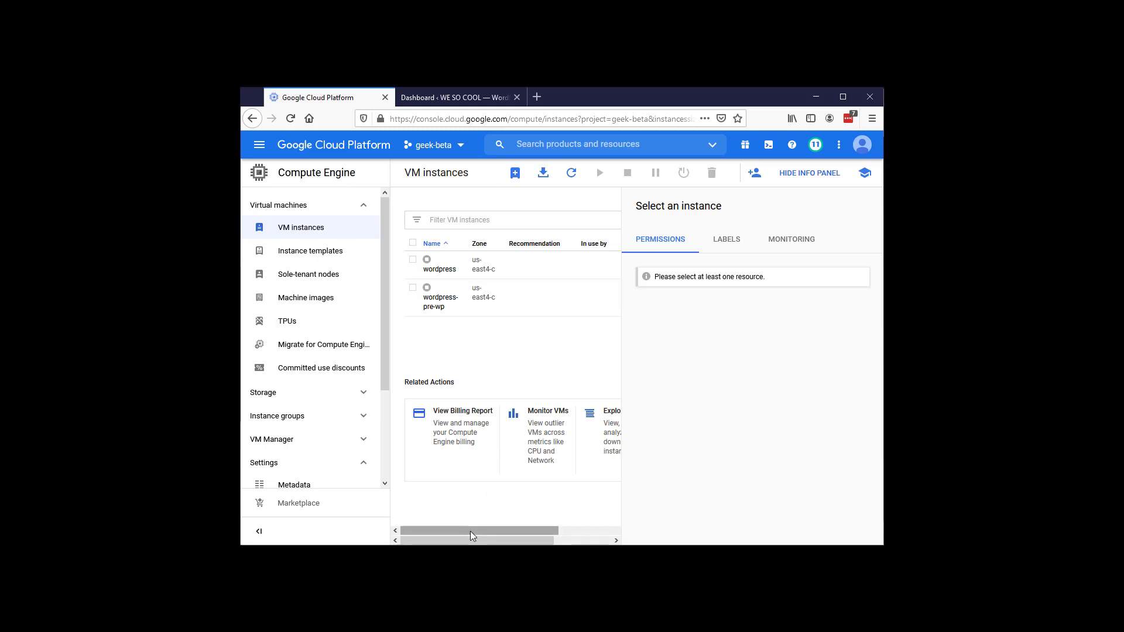
- Check the VM instances' external IP column against the geek-dom.dev Dynamic DNS A record in Google Domains
drag(470, 531, 475, 532)
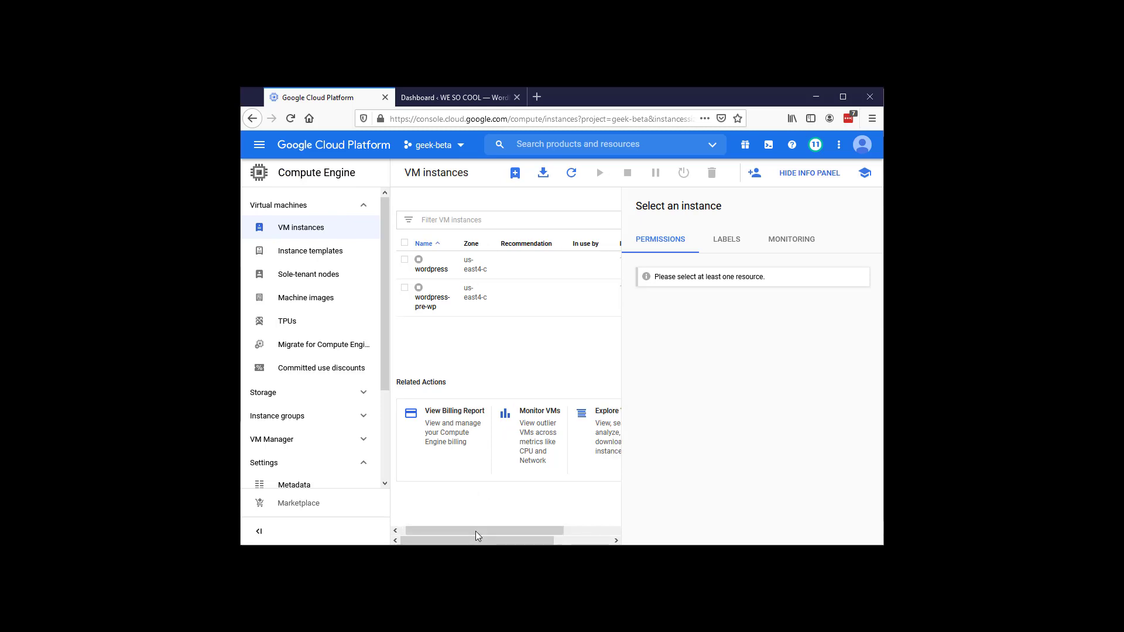
drag(475, 531, 608, 530)
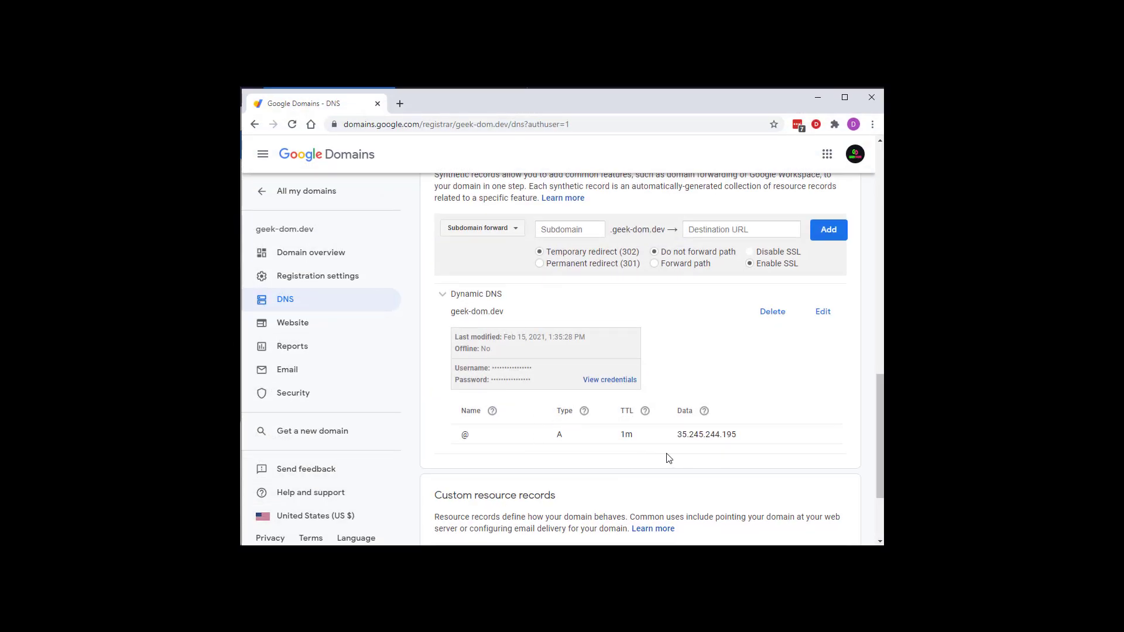
drag(736, 434, 676, 434)
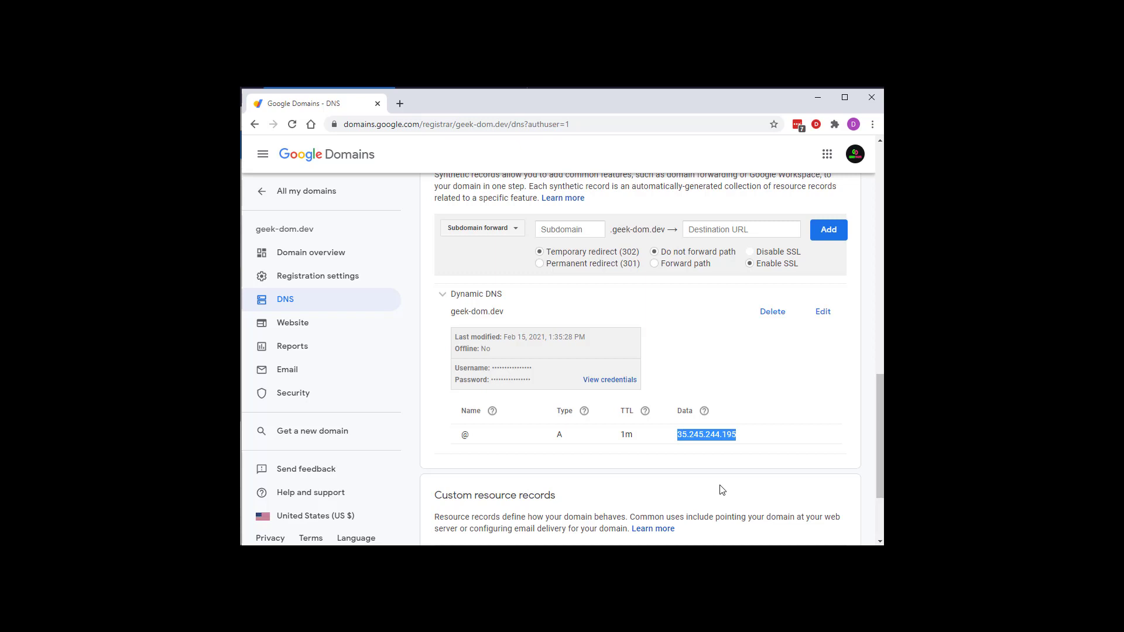
click(762, 434)
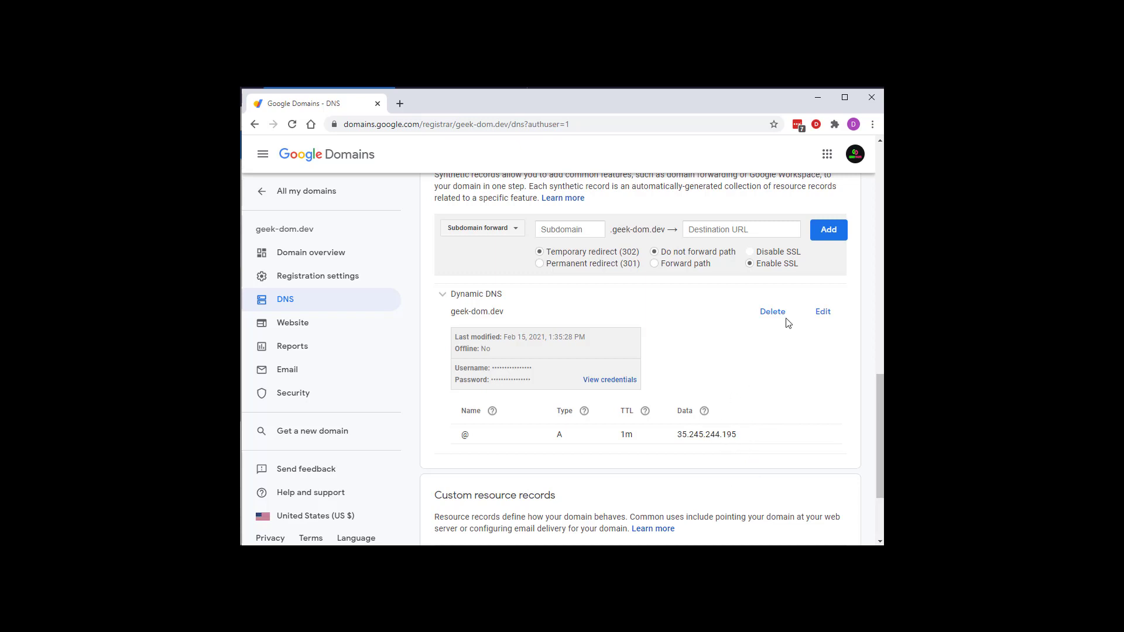
click(821, 103)
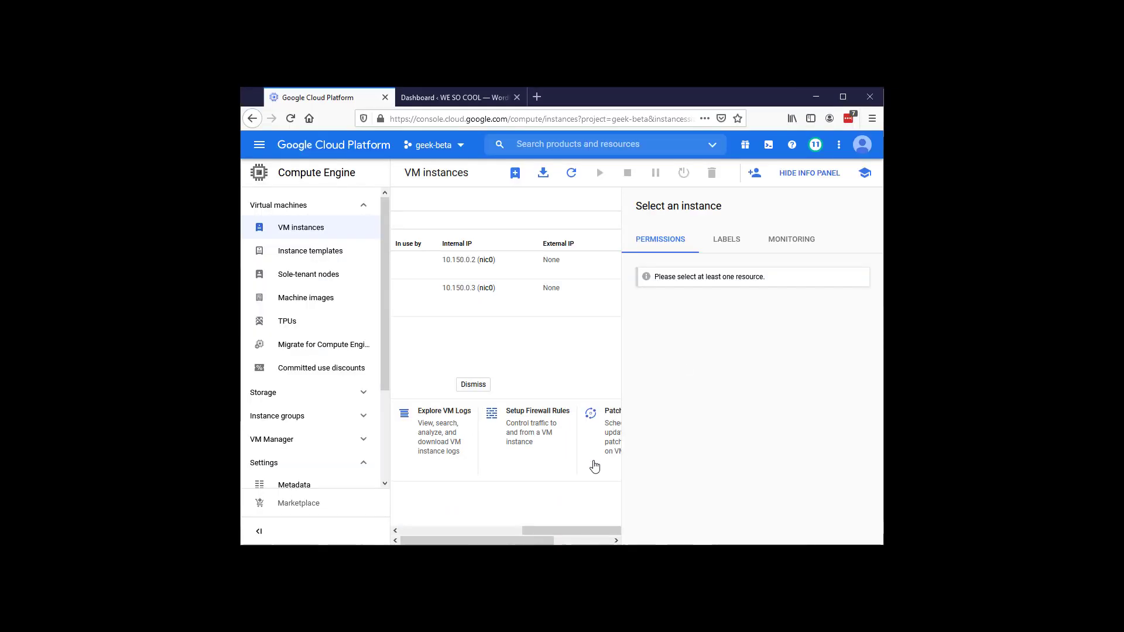
- Return to Google Cloud Platform and open the Compute Engine snapshots list
scroll(366, 430, down, 3)
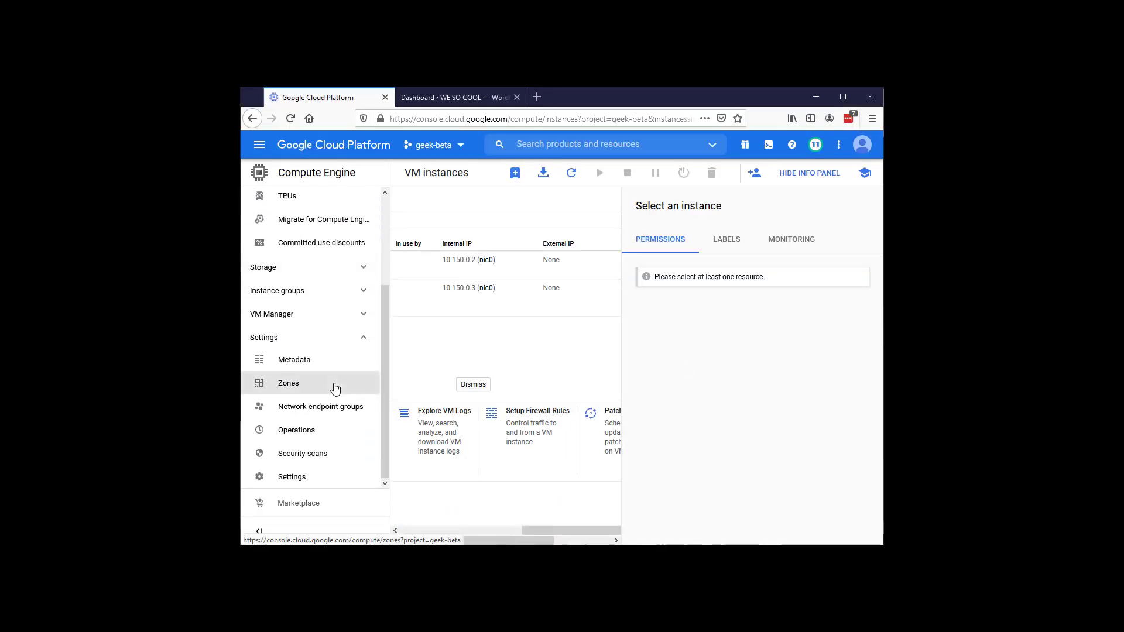
scroll(335, 388, up, 3)
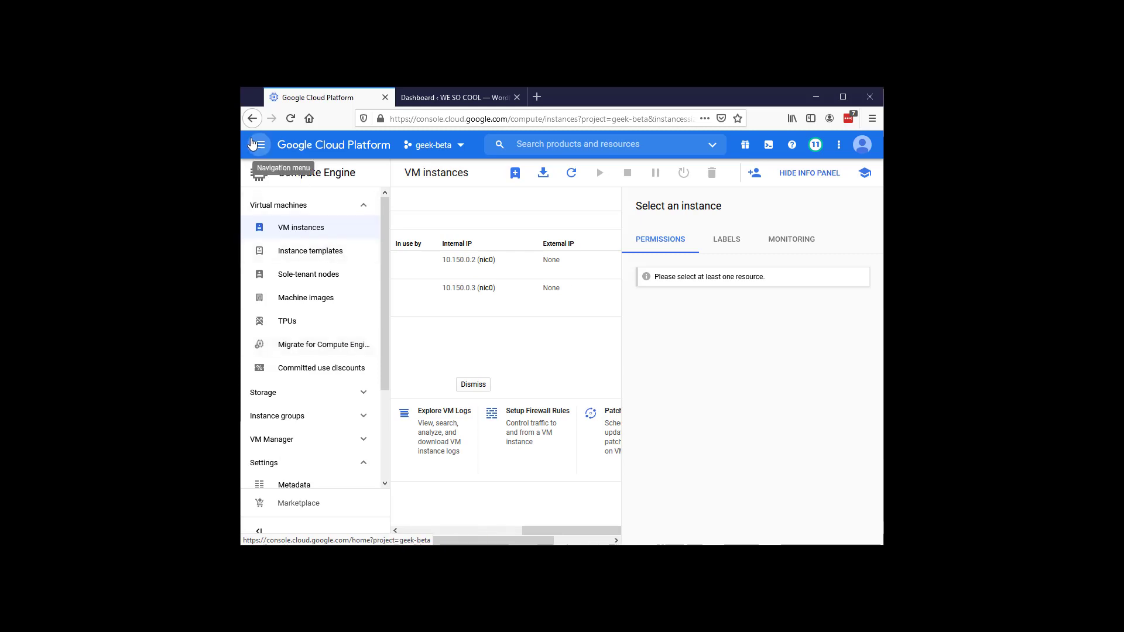
click(256, 147)
scroll(343, 363, down, 3)
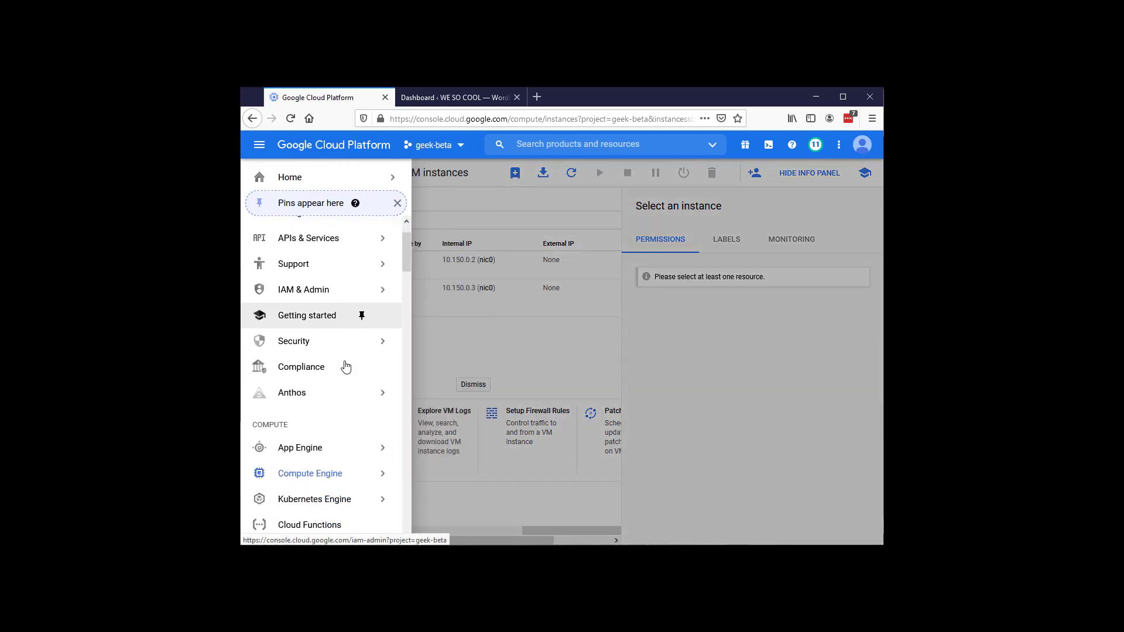
mouse_move(346, 366)
mouse_move(344, 326)
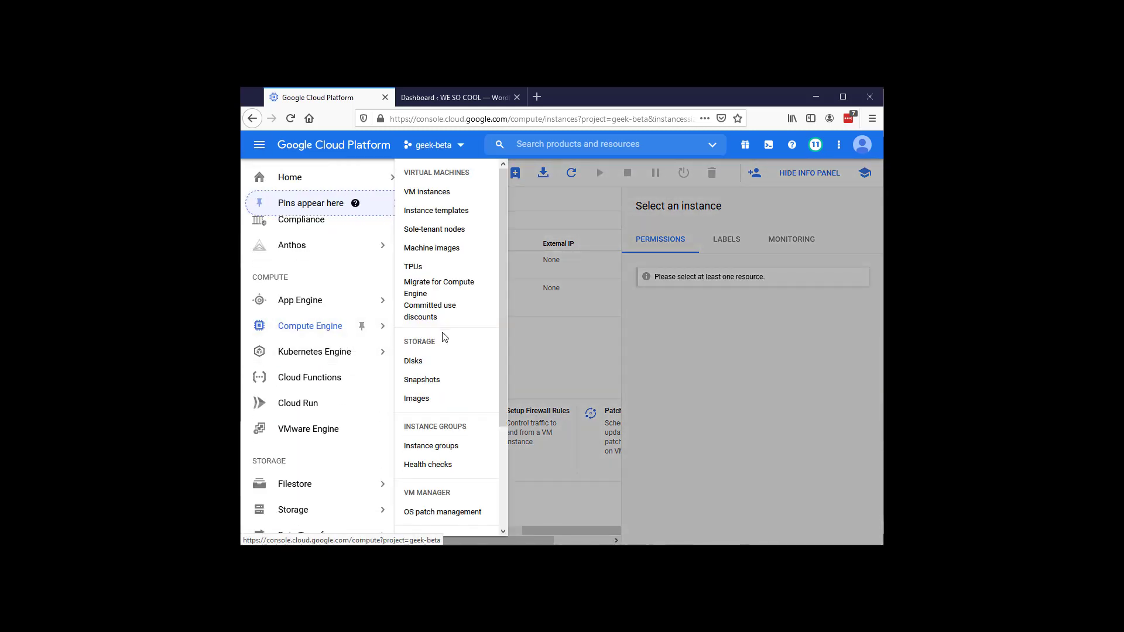
click(432, 381)
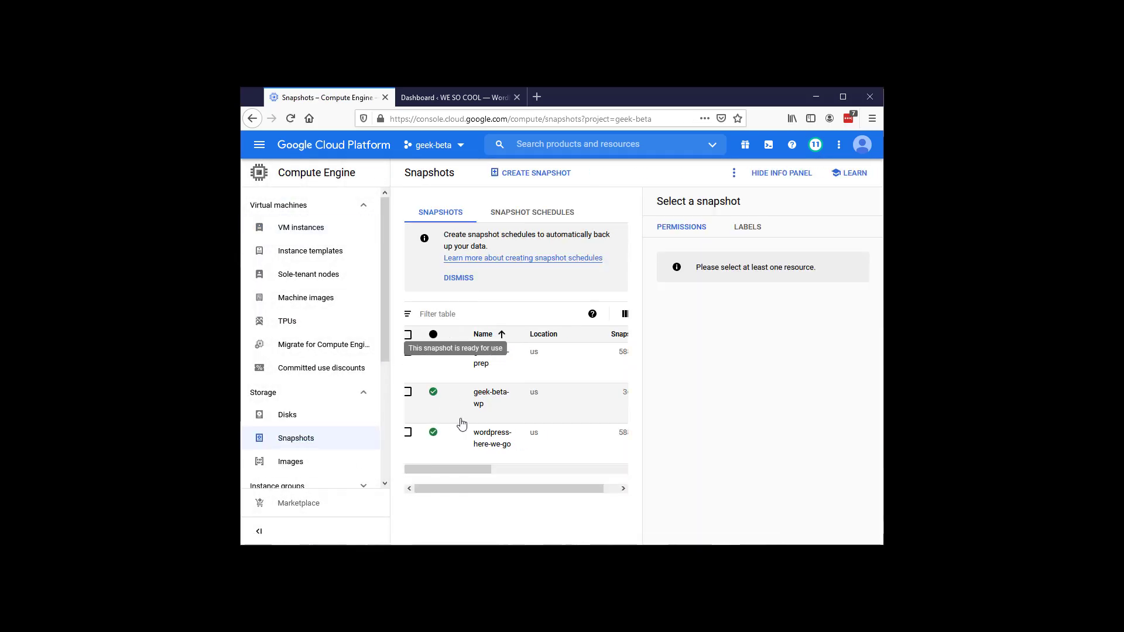
- Open the details of the geek-beta-prep snapshot and start creating a VM instance from it
drag(461, 487, 412, 471)
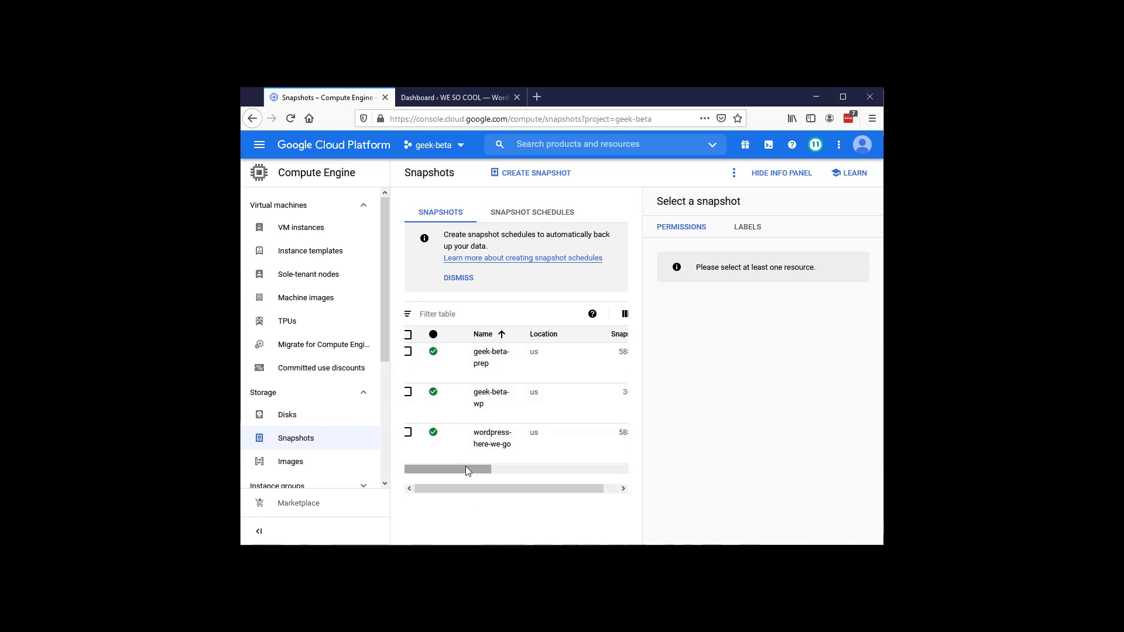
drag(465, 465, 433, 472)
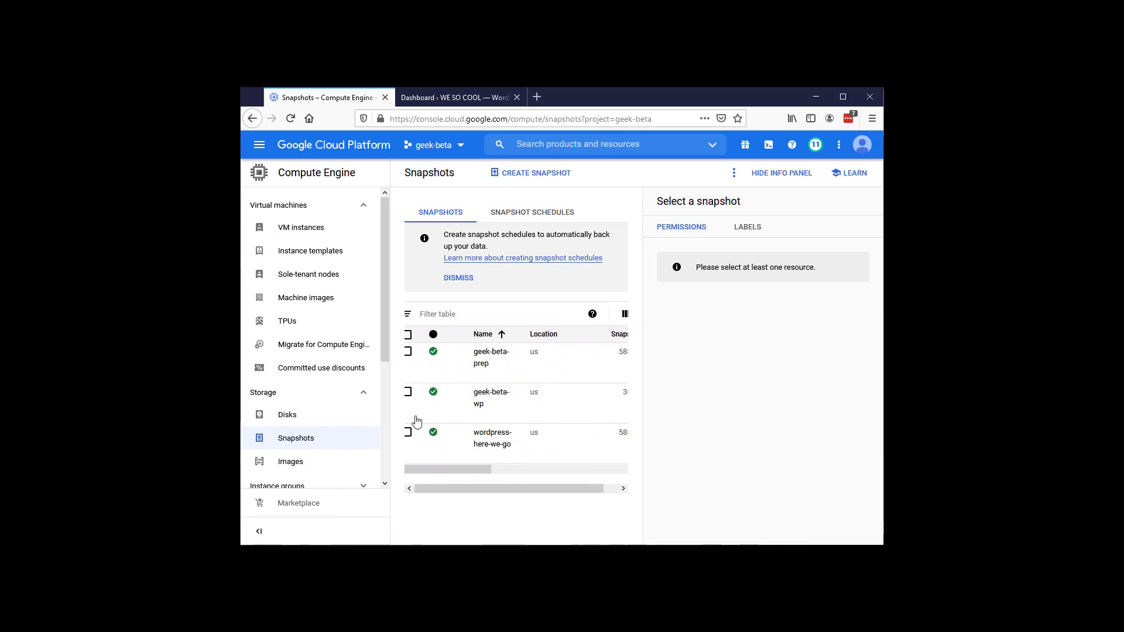
click(408, 351)
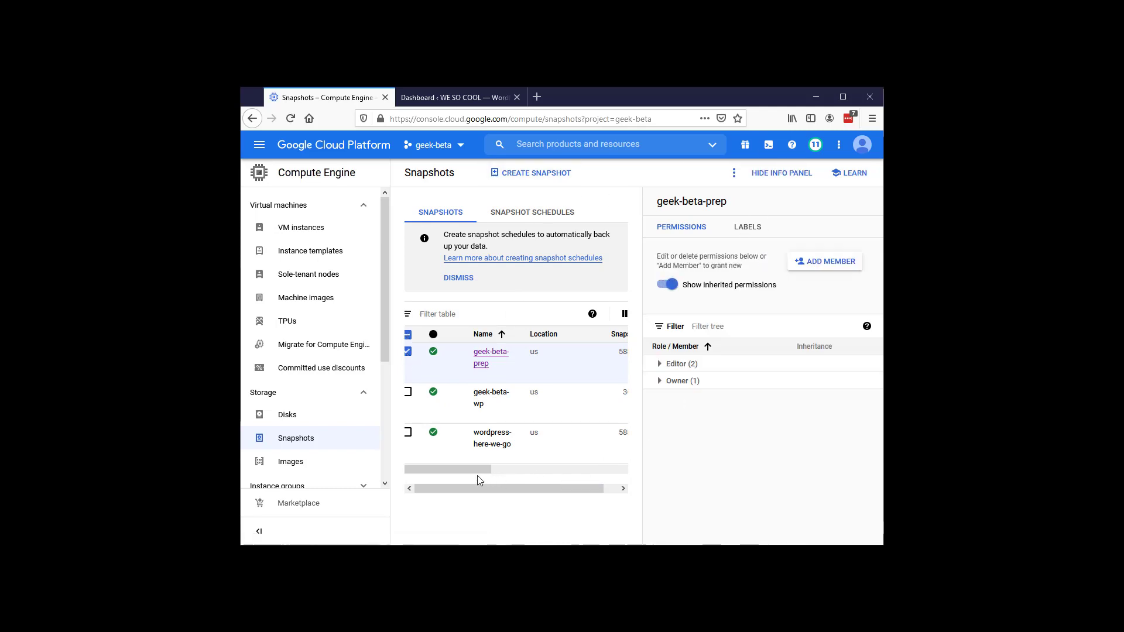
click(292, 118)
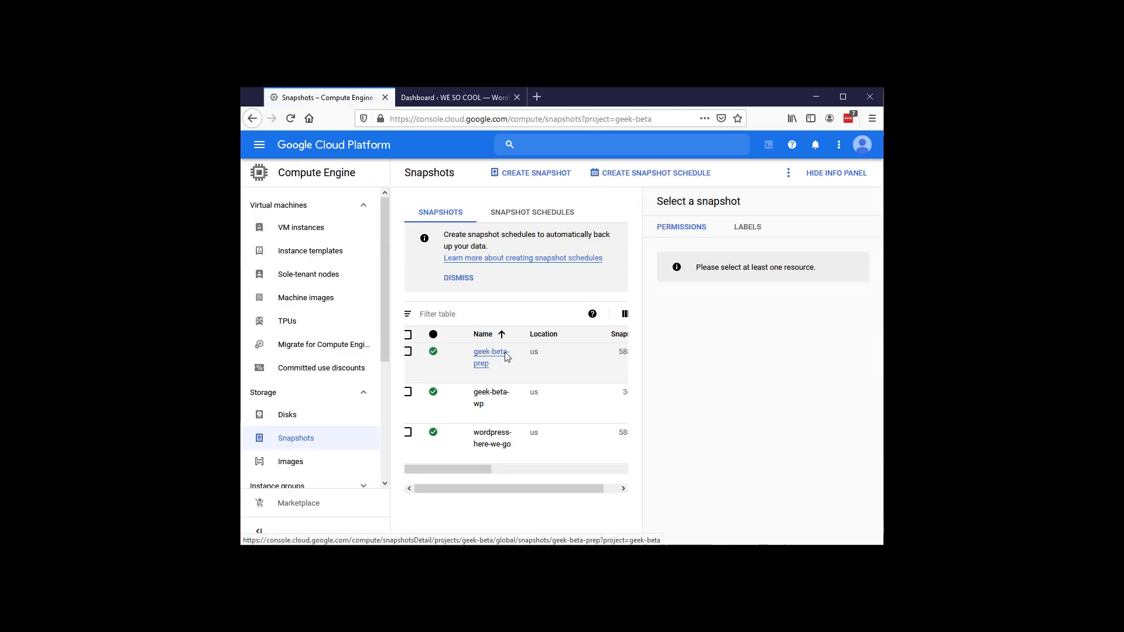
click(408, 354)
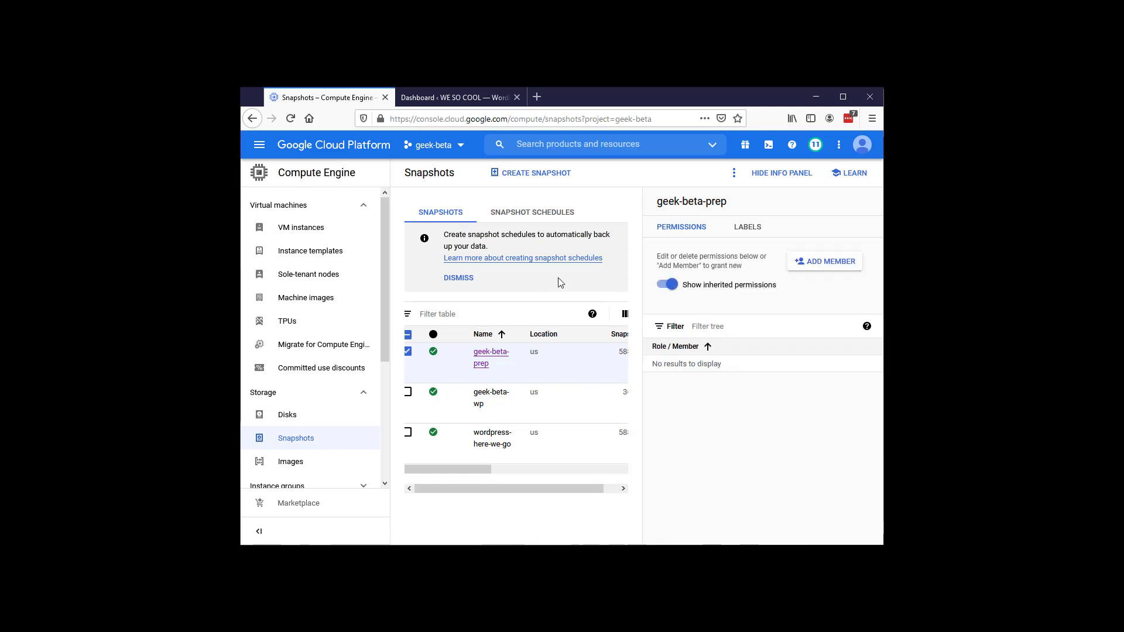
click(497, 355)
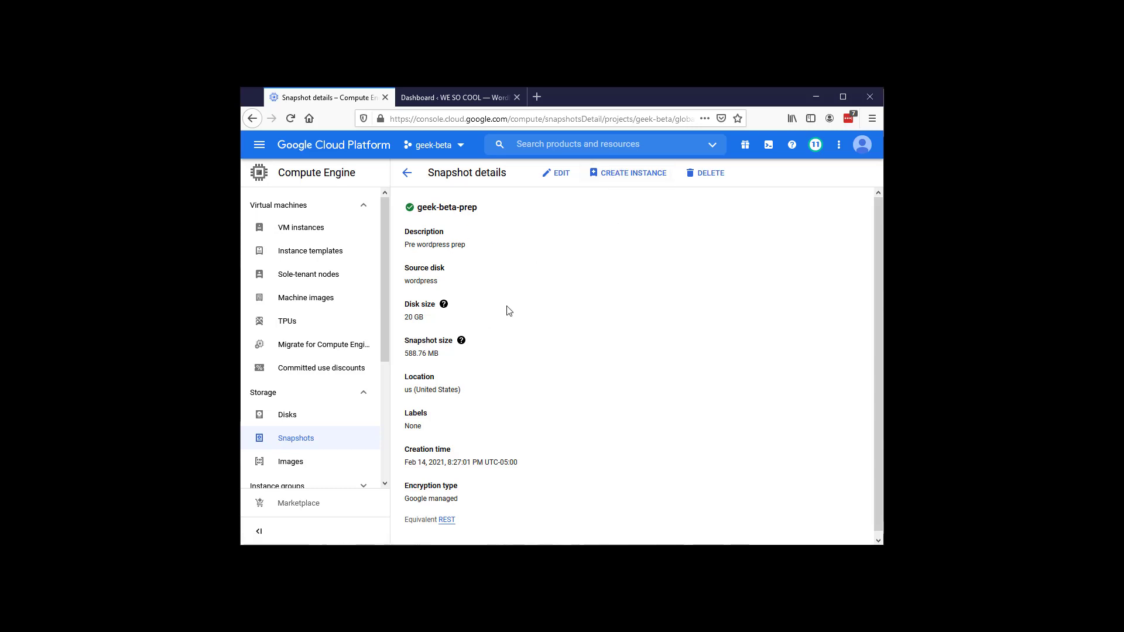
click(629, 178)
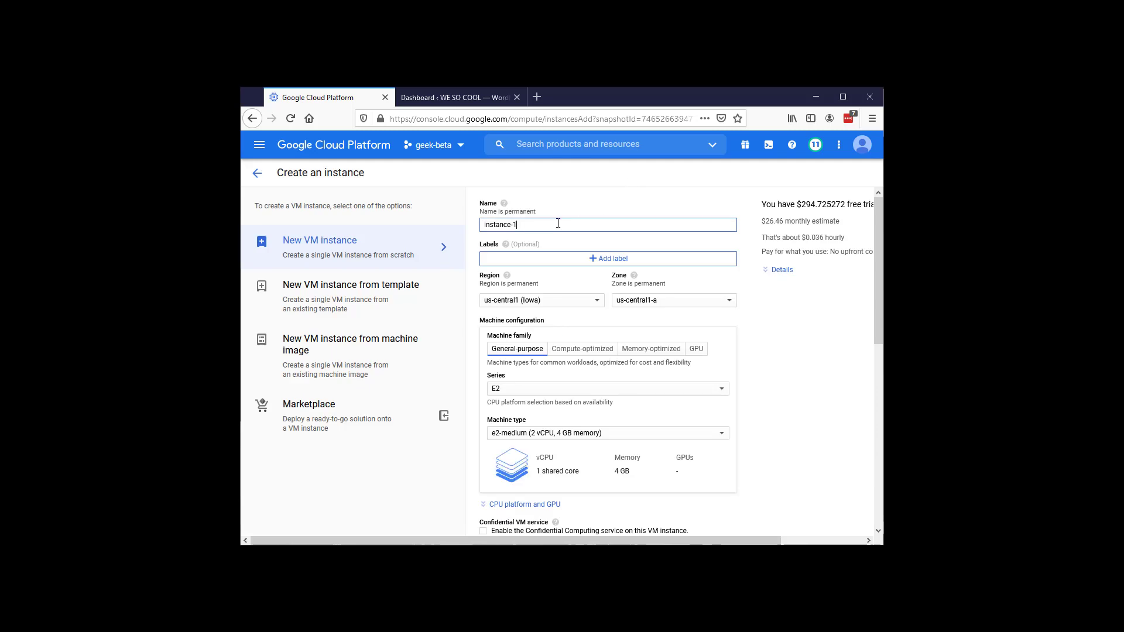
- Name the new VM instance wordpress-2-16-21
drag(557, 223, 462, 224)
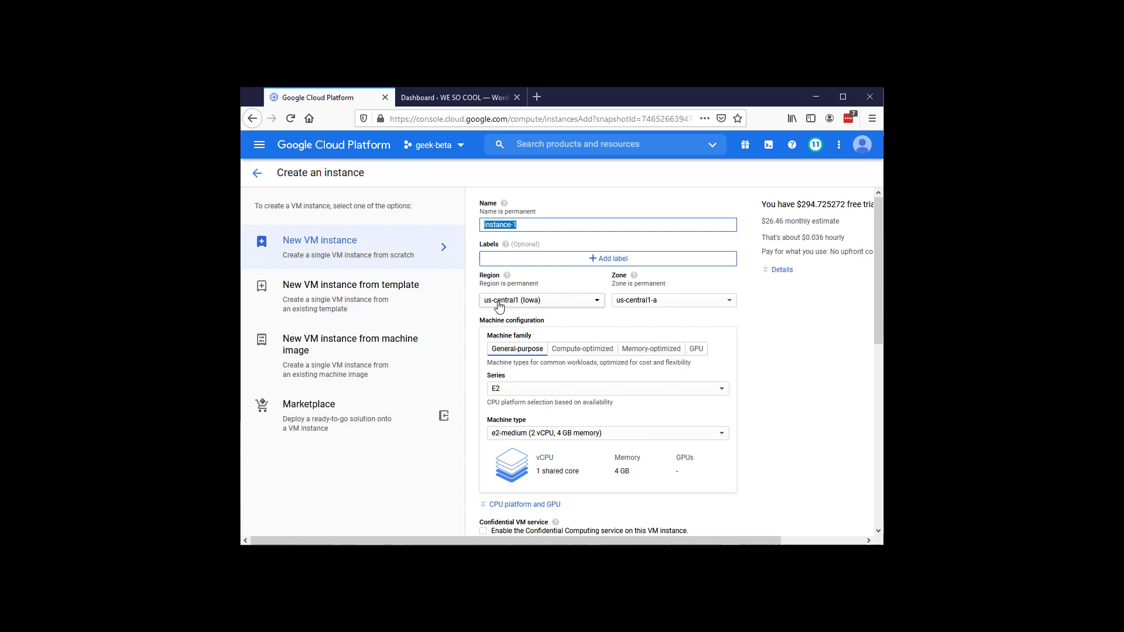
text(w)
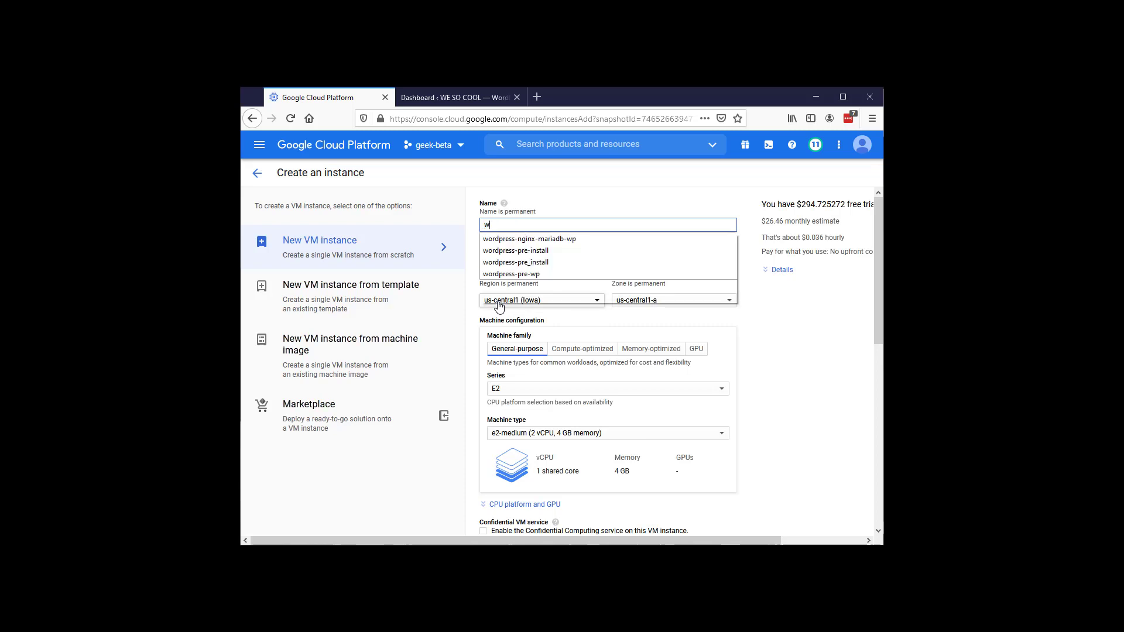
text(ordpress-)
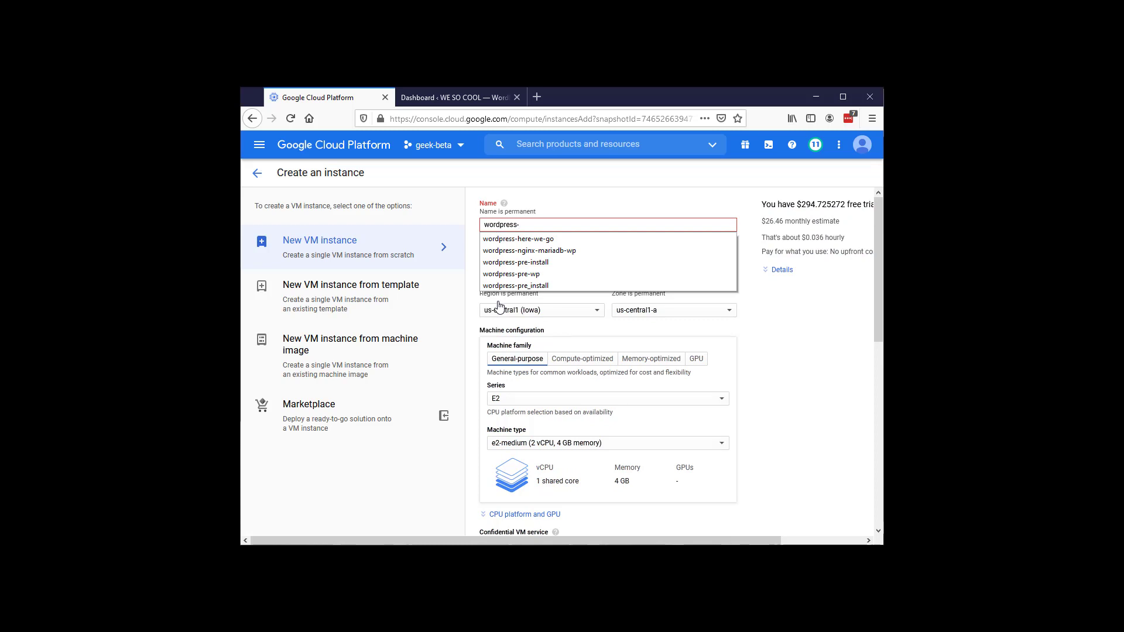
text(2-16)
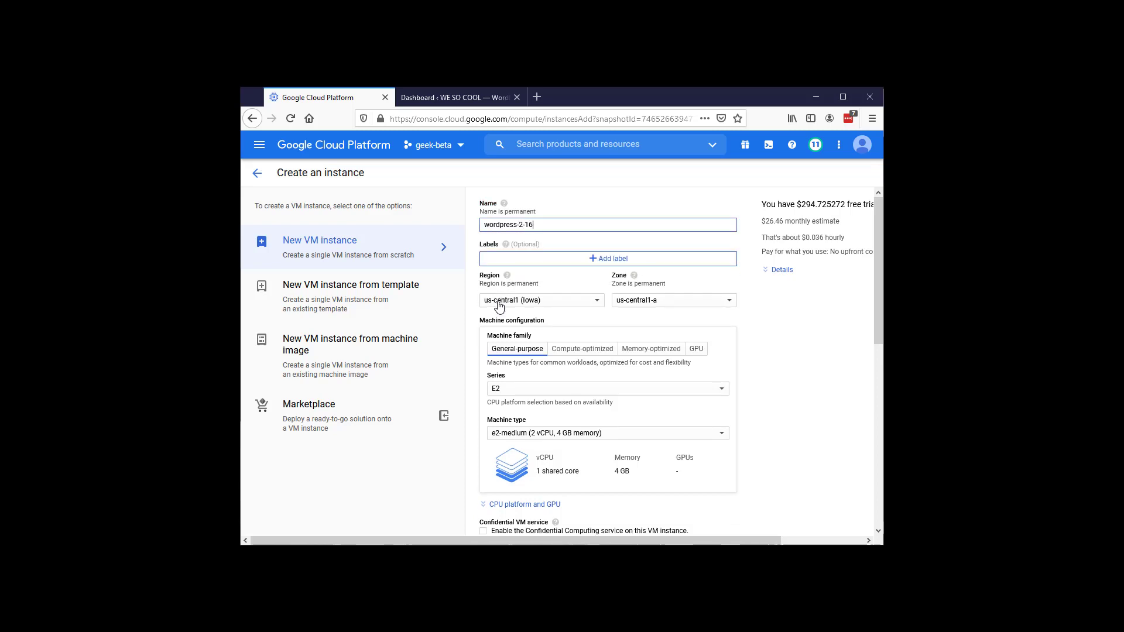
text(-21)
key(Tab)
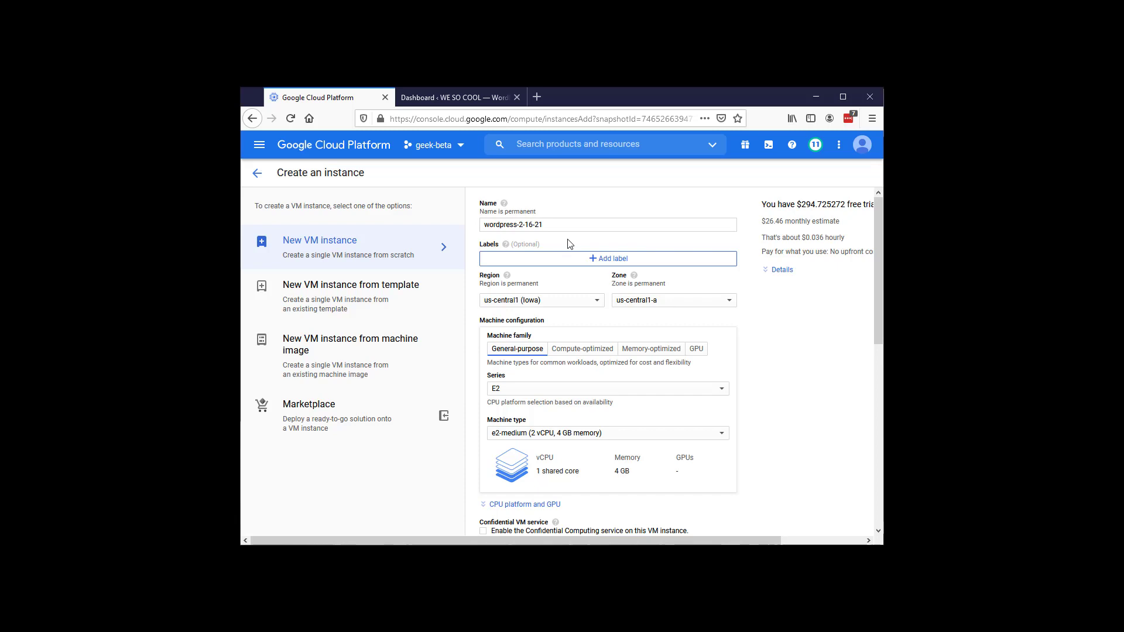
- Set the instance's region to us-east4 (Northern Virginia) and its machine type to e2-micro (2 vCPU, 1 GB memory)
click(594, 303)
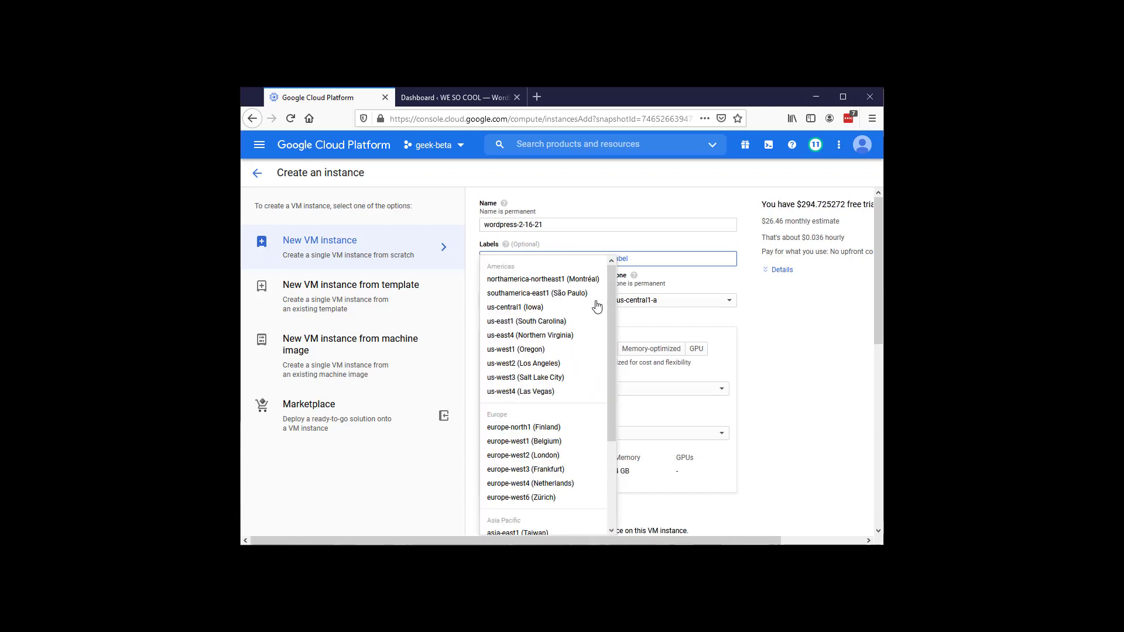
click(502, 337)
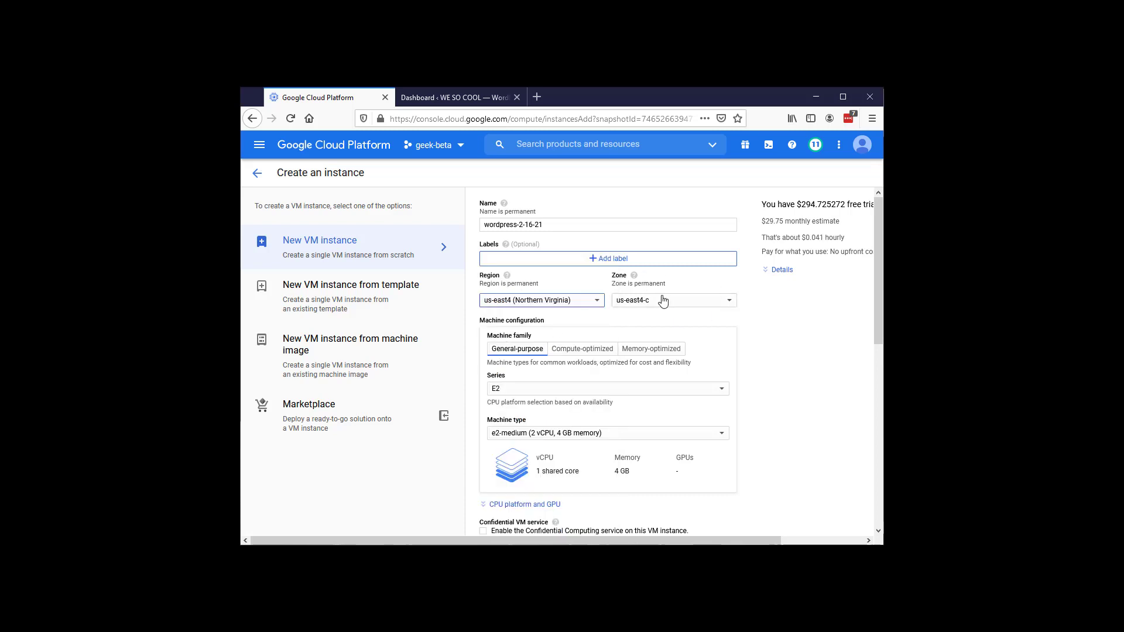
click(636, 439)
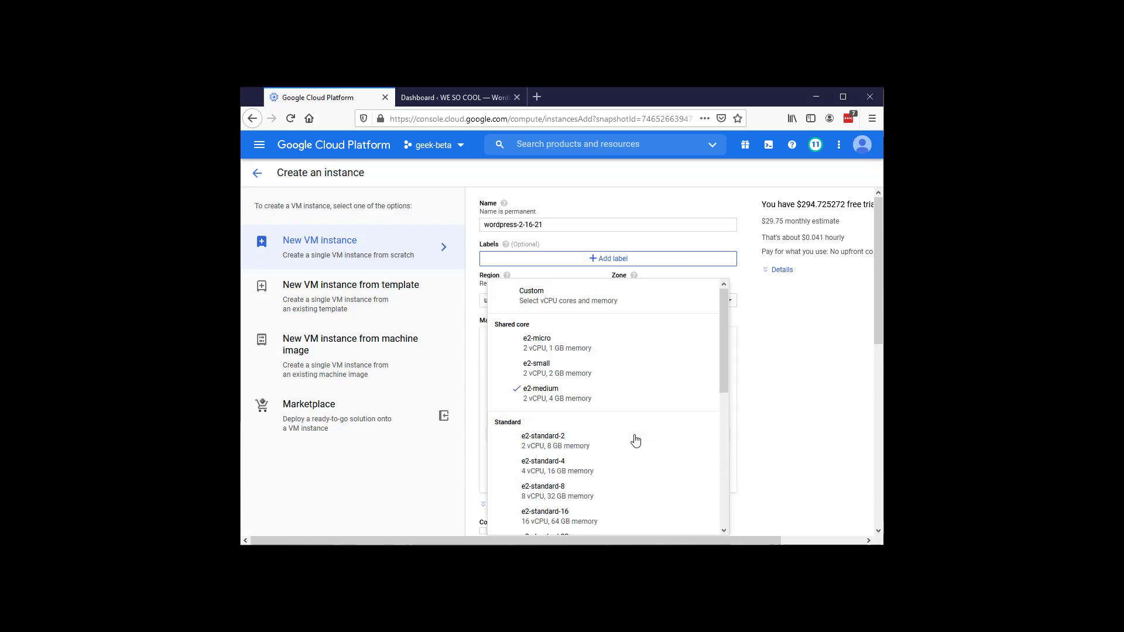
click(550, 350)
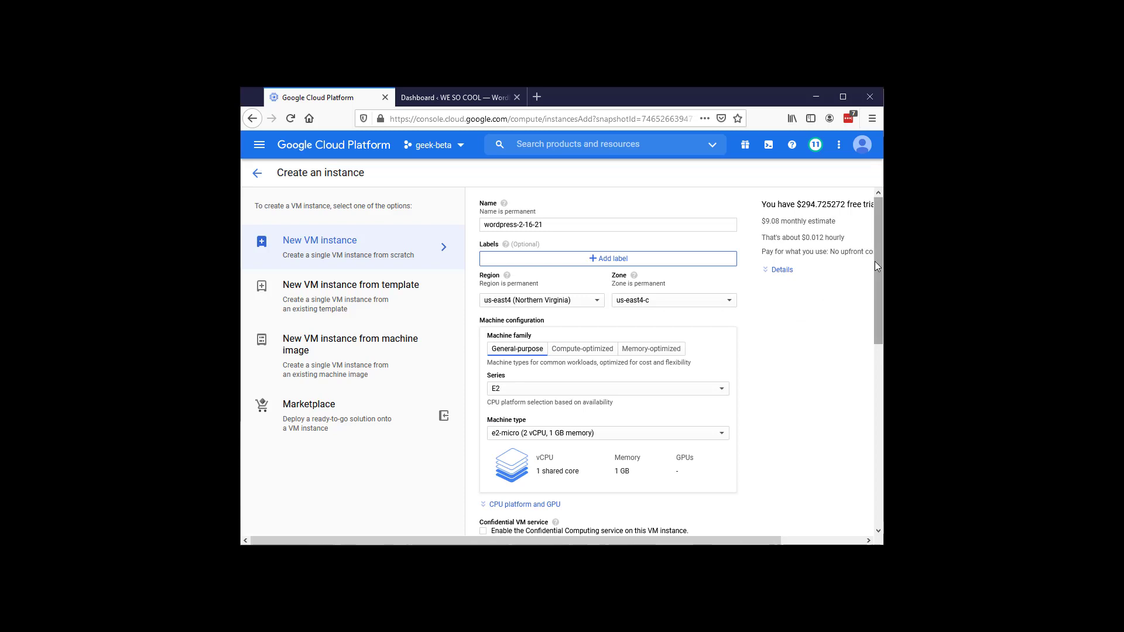
drag(874, 261, 865, 284)
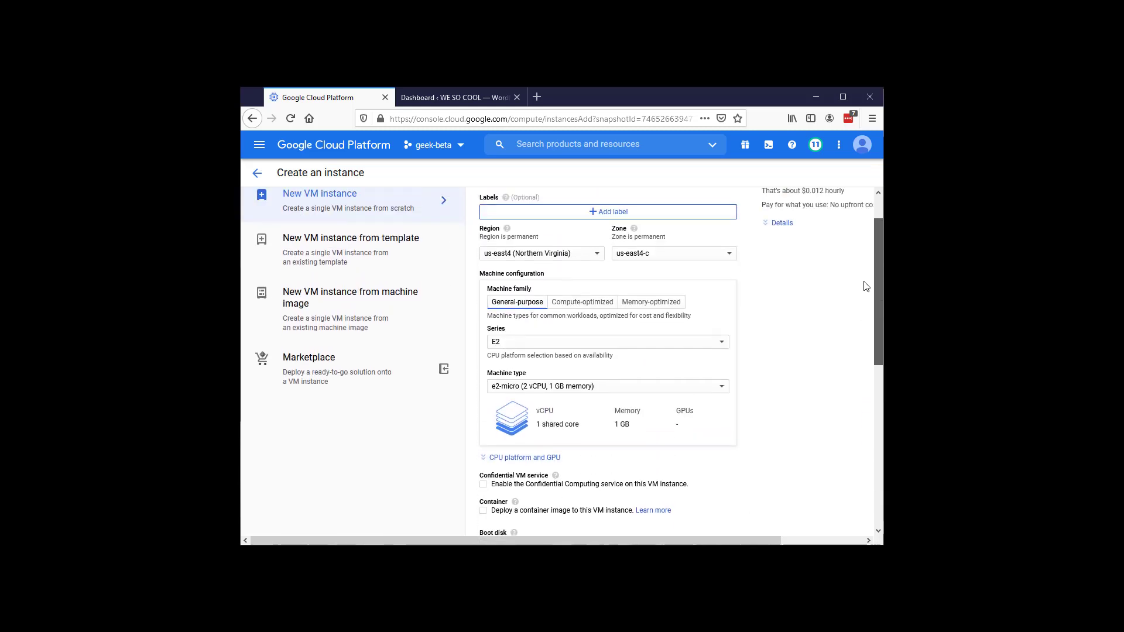
click(618, 386)
click(627, 346)
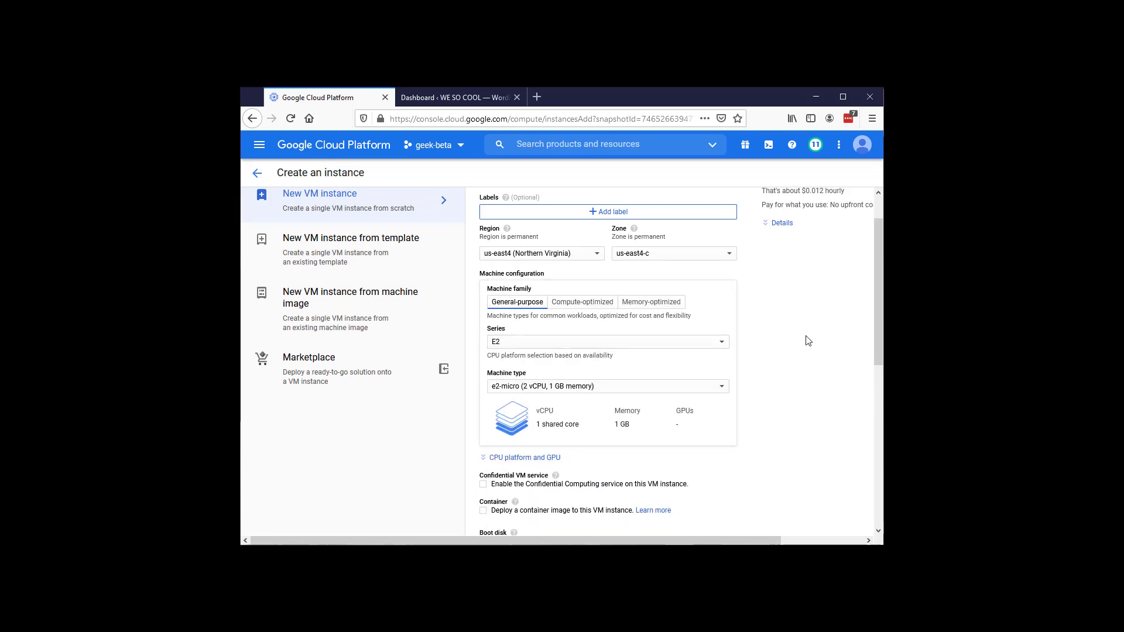
- Allow HTTP and HTTPS traffic through the instance's firewall and create the instance
scroll(806, 339, down, 5)
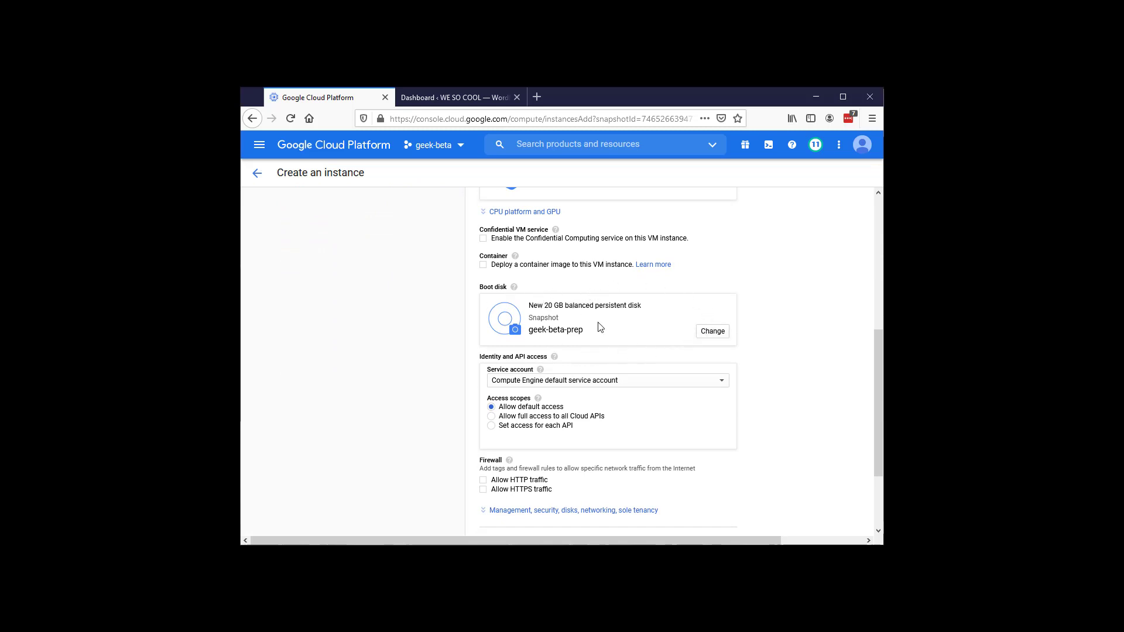
scroll(602, 345, down, 3)
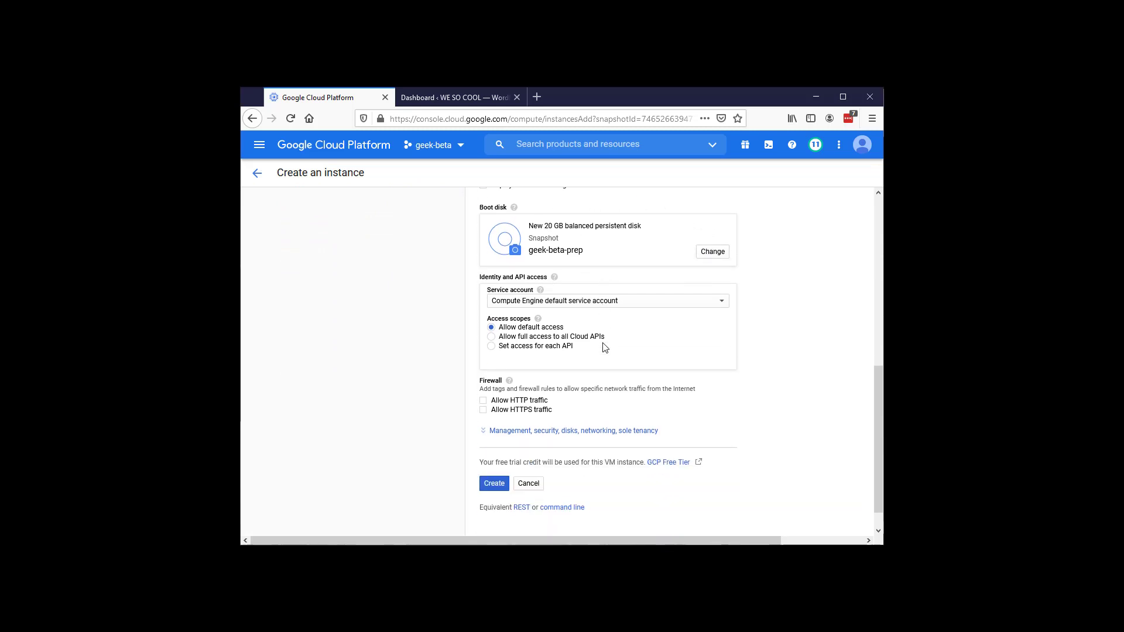
click(485, 373)
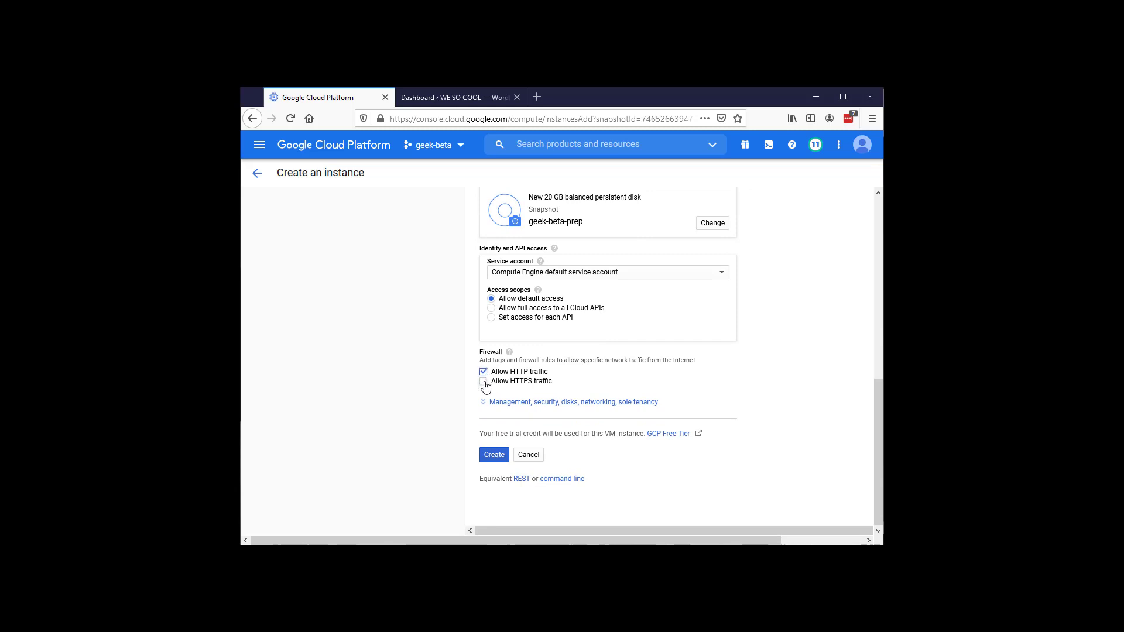
click(483, 381)
click(491, 455)
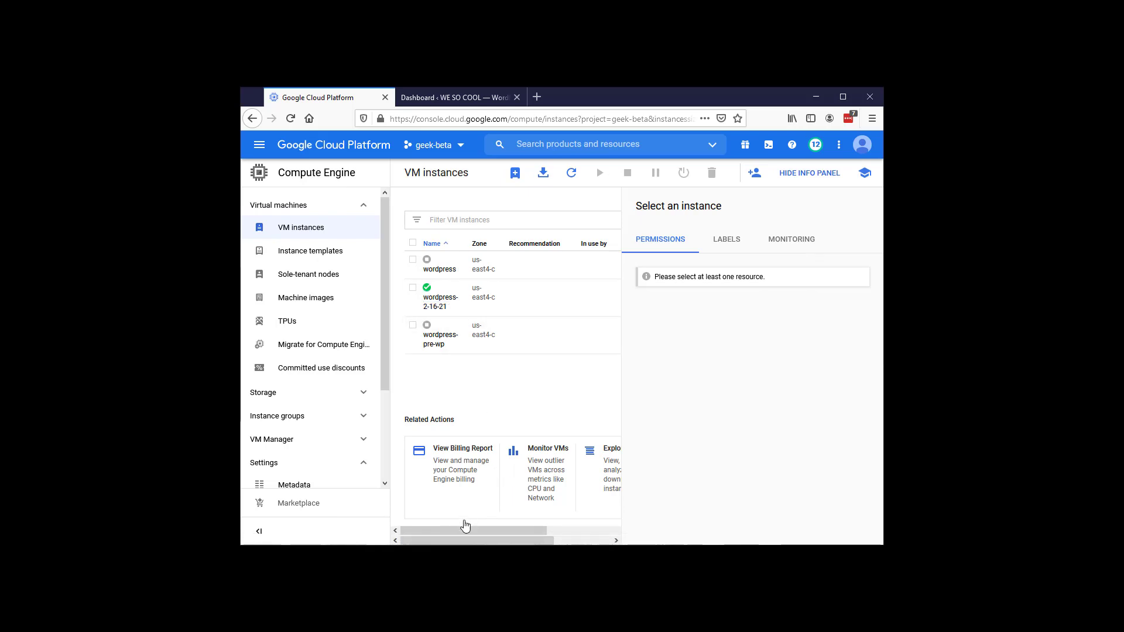
- Compare the external IP of wordpress-2-16-21 with the geek-dom.dev Dynamic DNS A record in Google Domains
drag(465, 526, 587, 529)
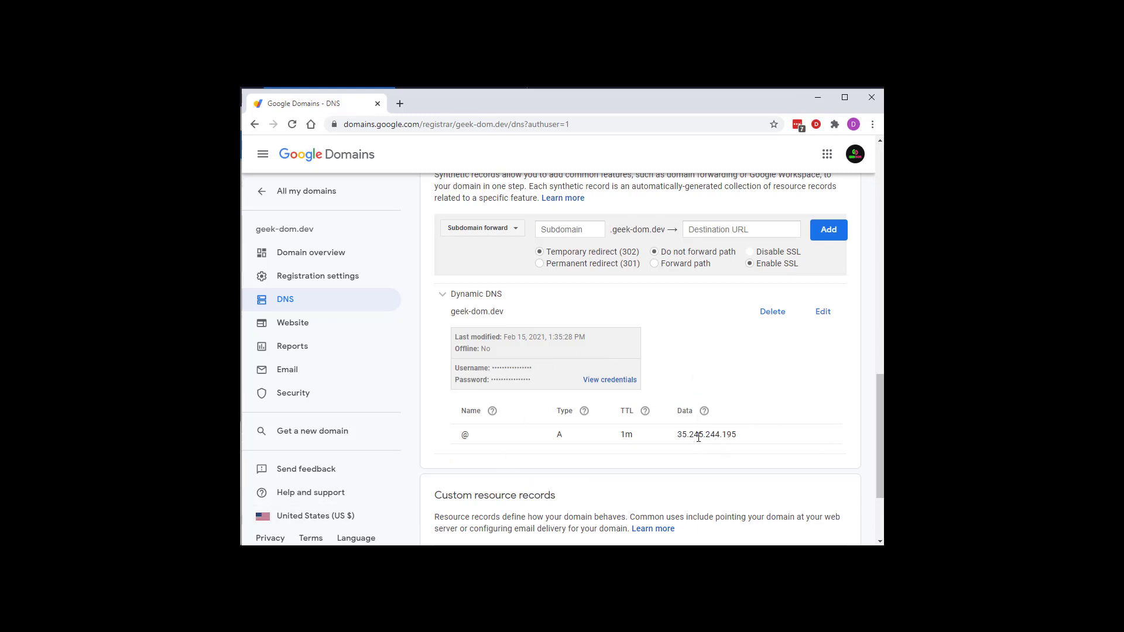
drag(737, 439, 676, 437)
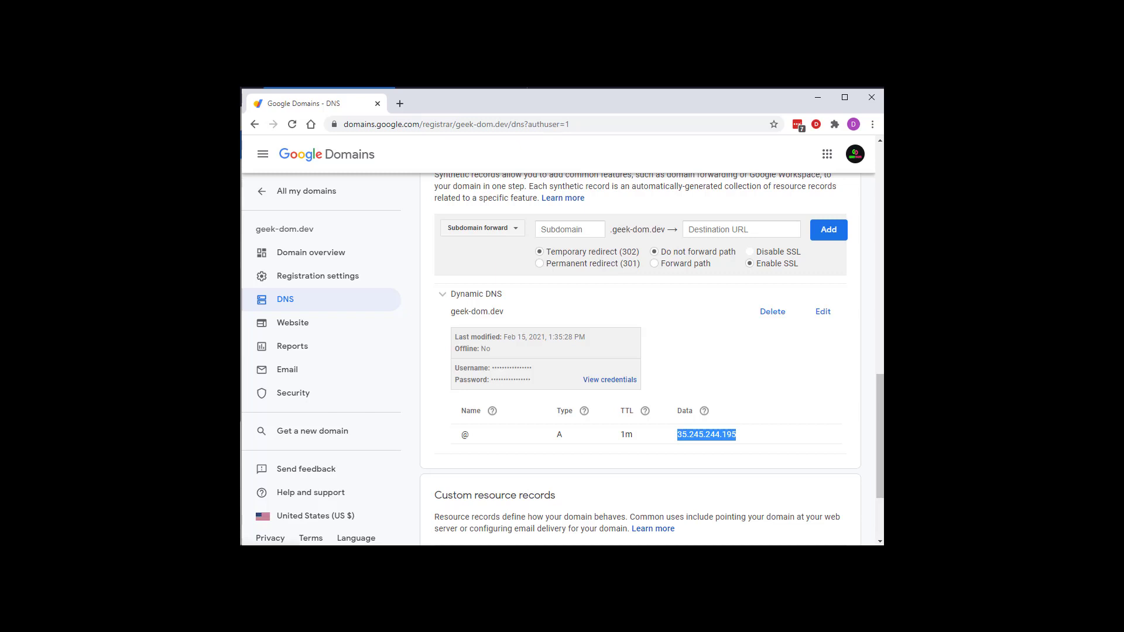
key(alt+Tab)
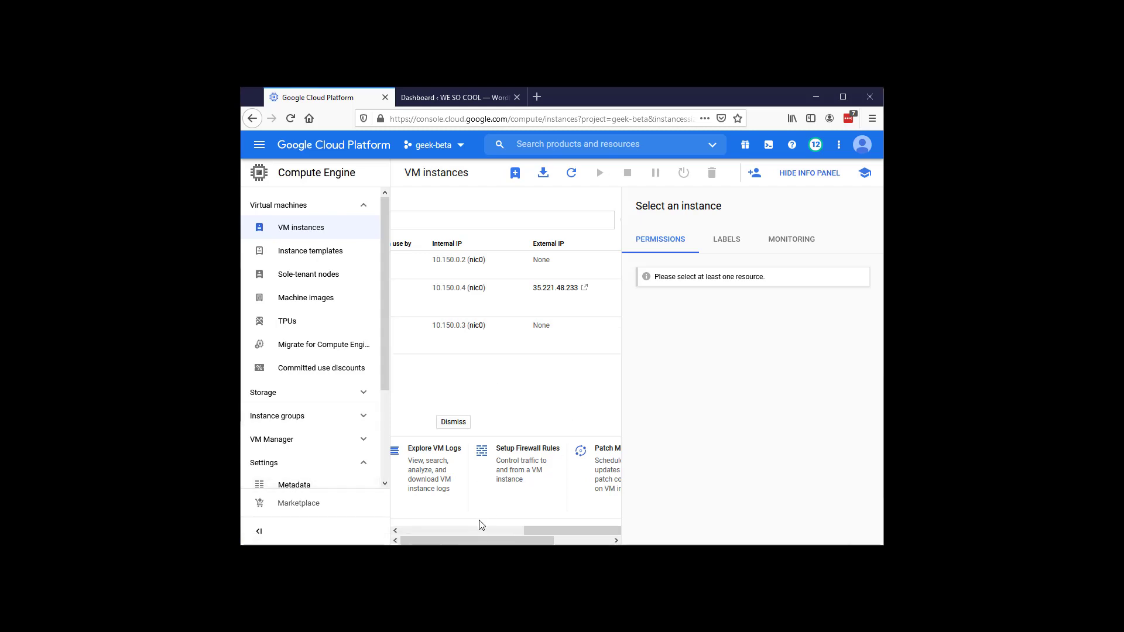
- Copy the gcloud command for SSH access to the wordpress-2-16-21 instance and close its dialog
drag(492, 540, 545, 540)
click(584, 288)
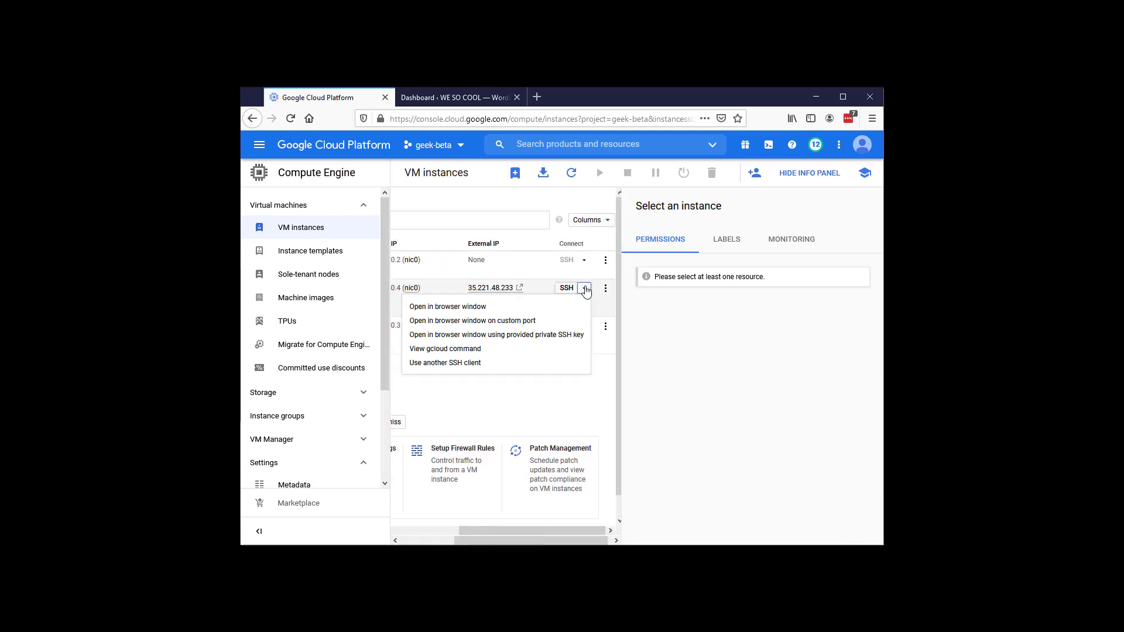
click(433, 349)
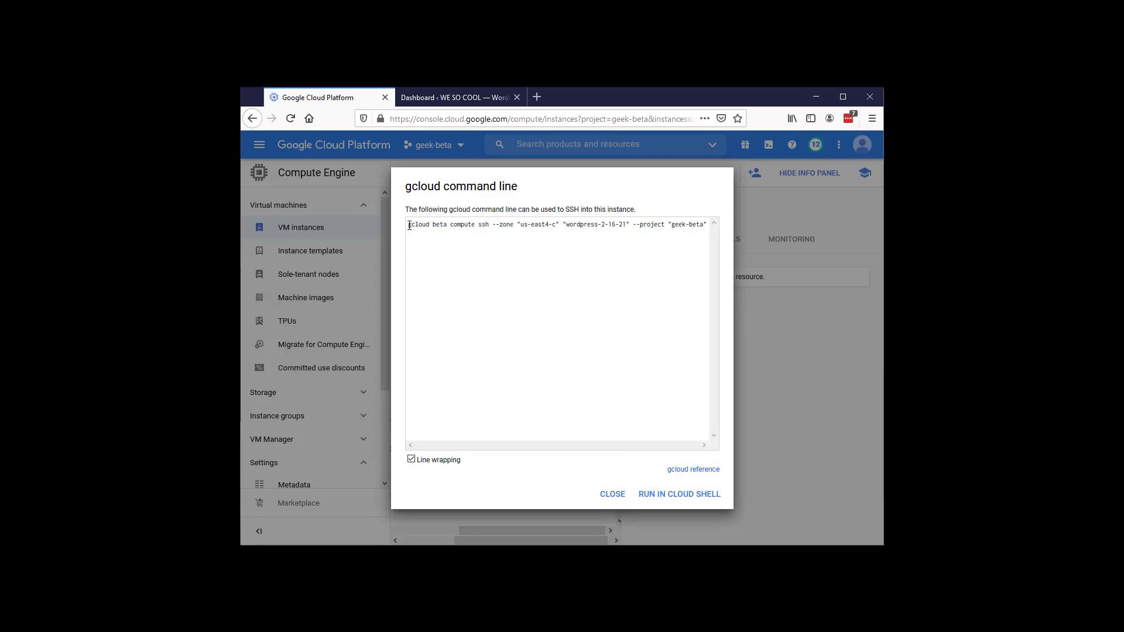
click(425, 237)
key(ctrl+c)
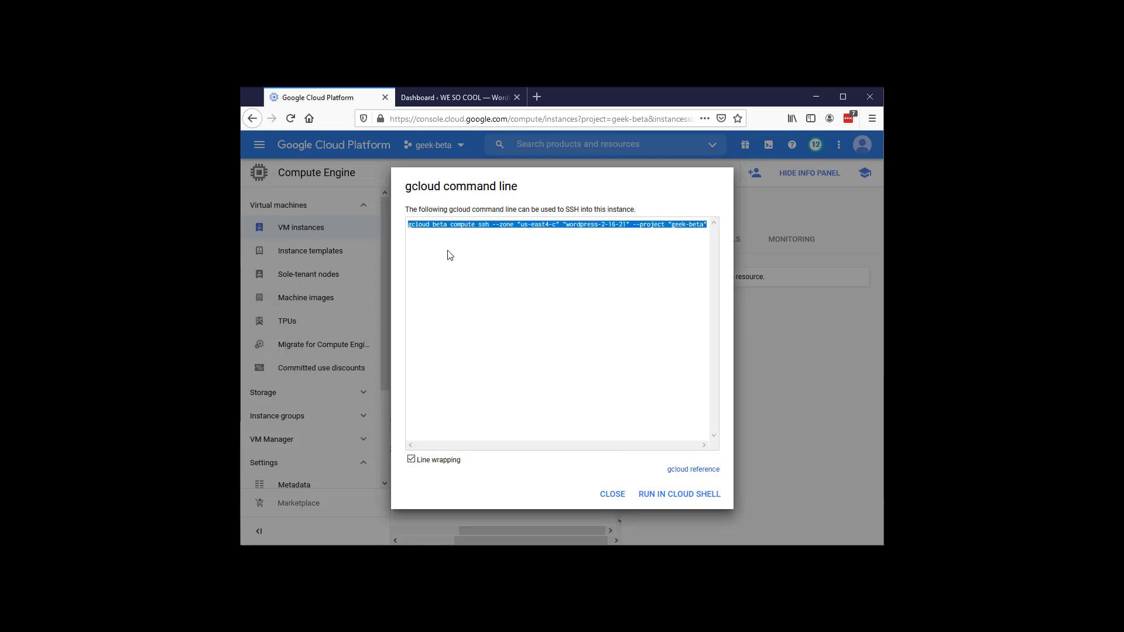
click(613, 495)
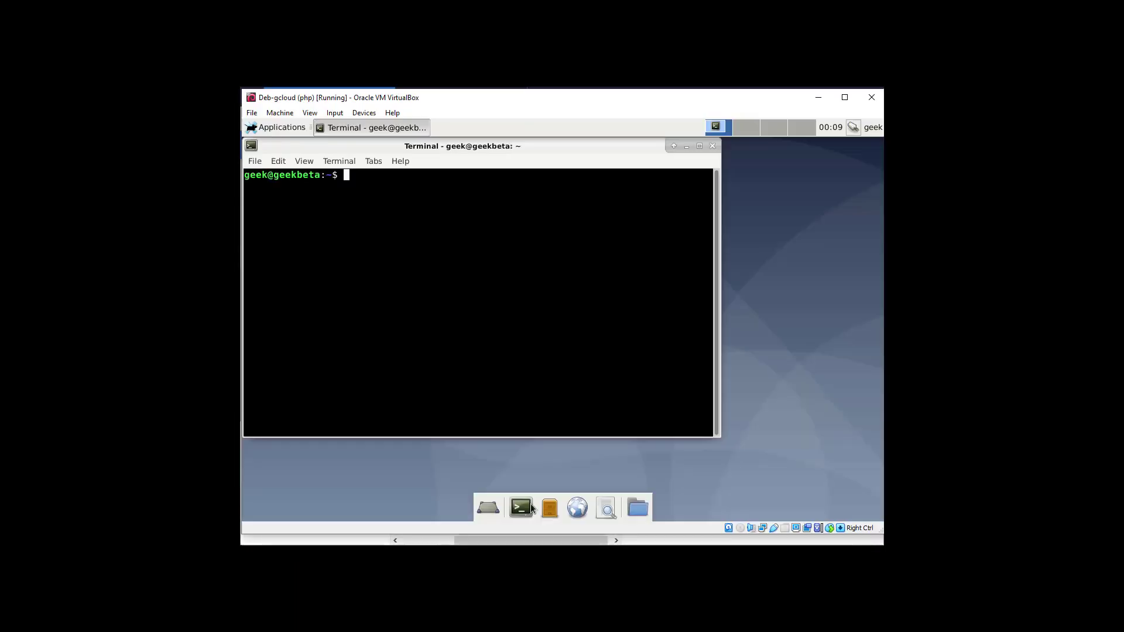
- Run the copied gcloud SSH command in the Debian virtual machine's terminal and enter the SSH key passphrase
right_click(390, 237)
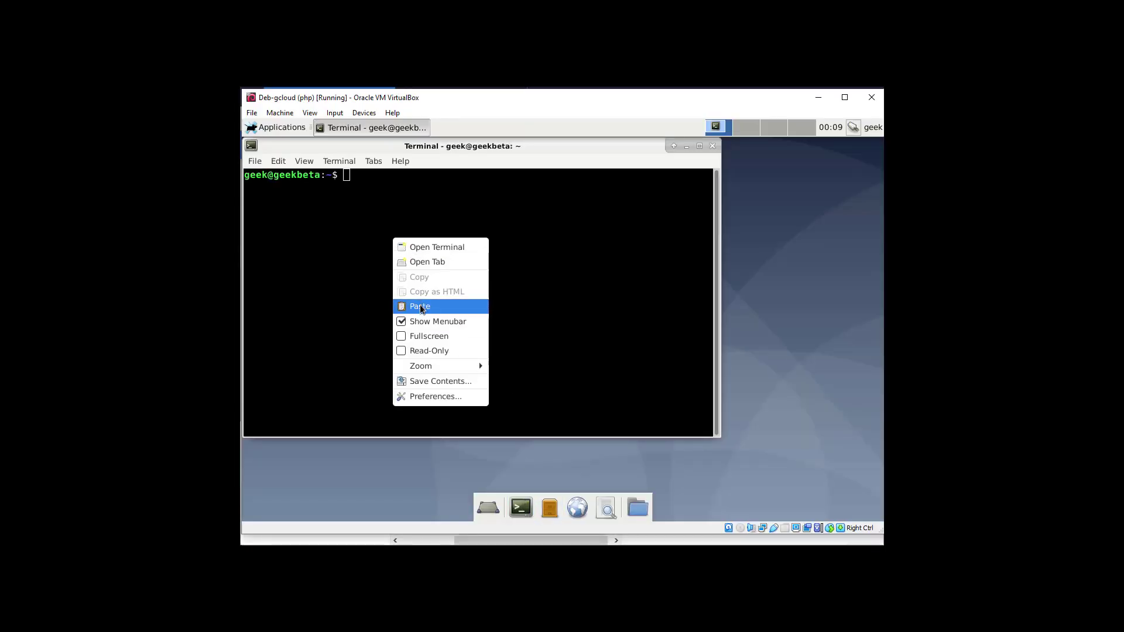
click(421, 307)
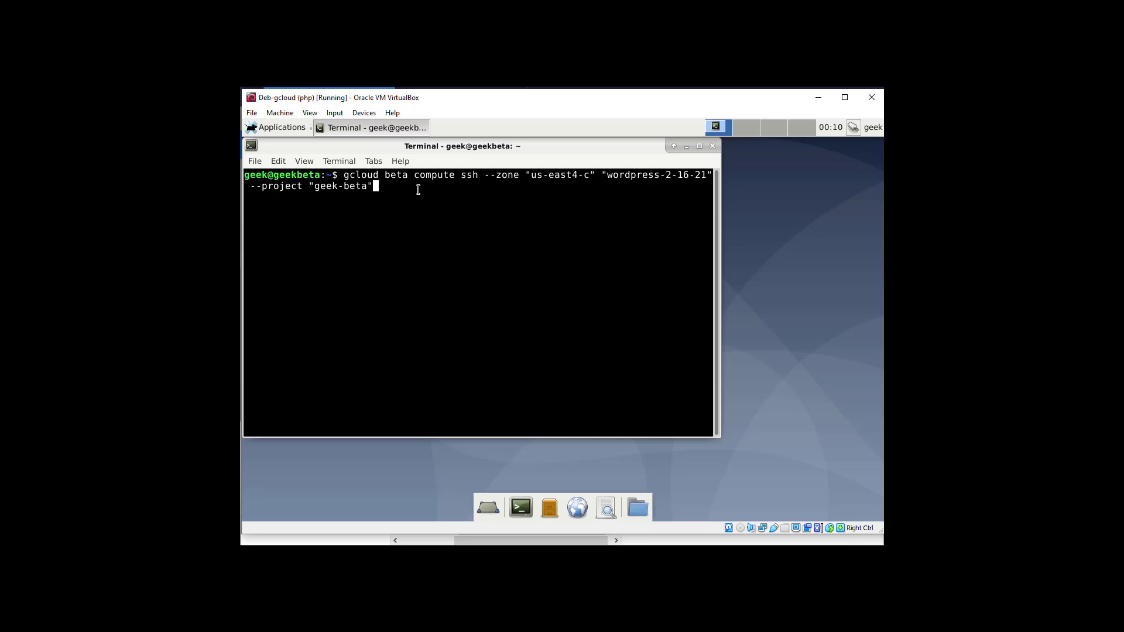
key(Return)
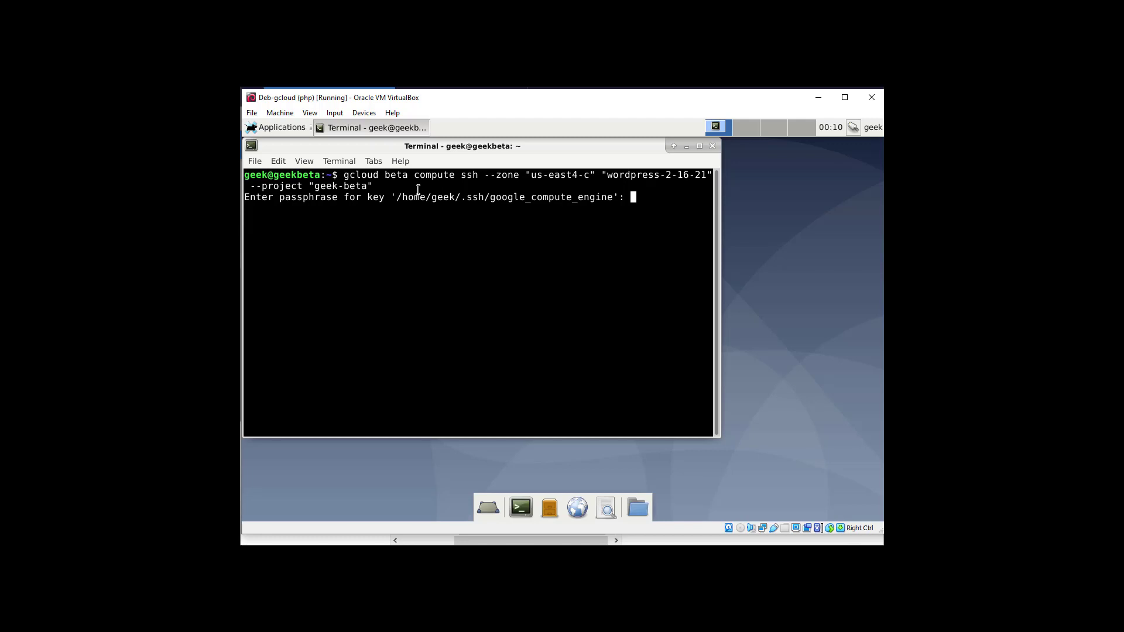
key(Return)
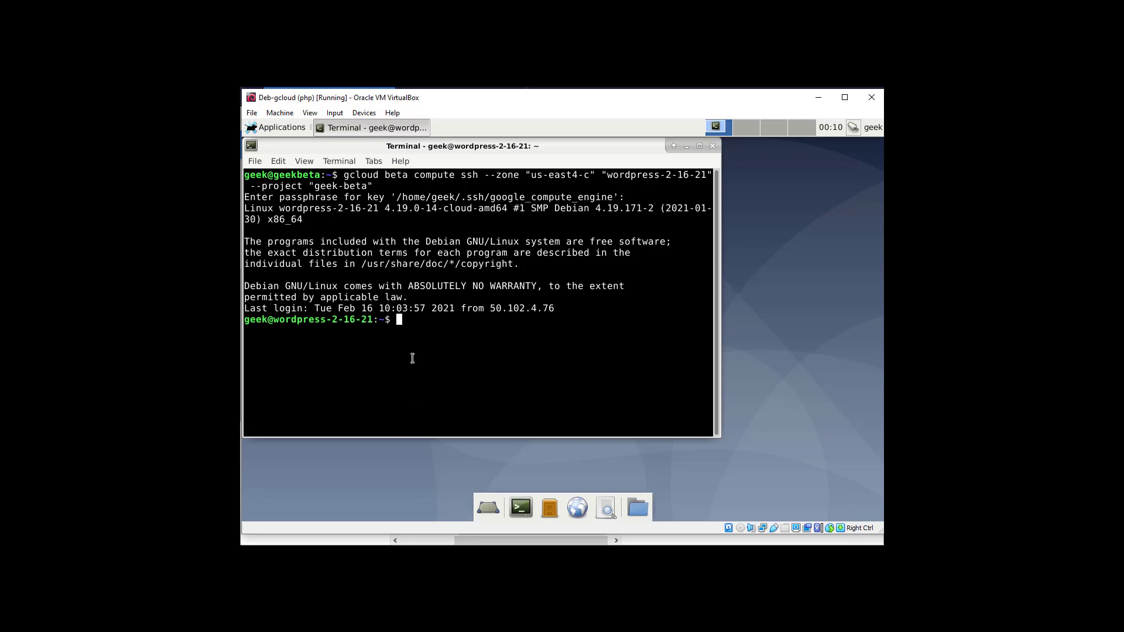
- Check the ddclient service on wordpress-2-16-21 with sudo service ddclient status, and exit the status output
text(sudo )
text(ddclient)
text( -)
key(BackSpace)
key(BackSpace)
key(BackSpace)
key(BackSpace)
key(BackSpace)
key(BackSpace)
key(BackSpace)
key(BackSpace)
key(BackSpace)
key(BackSpace)
text(service ddcle)
key(BackSpace)
text(ient )
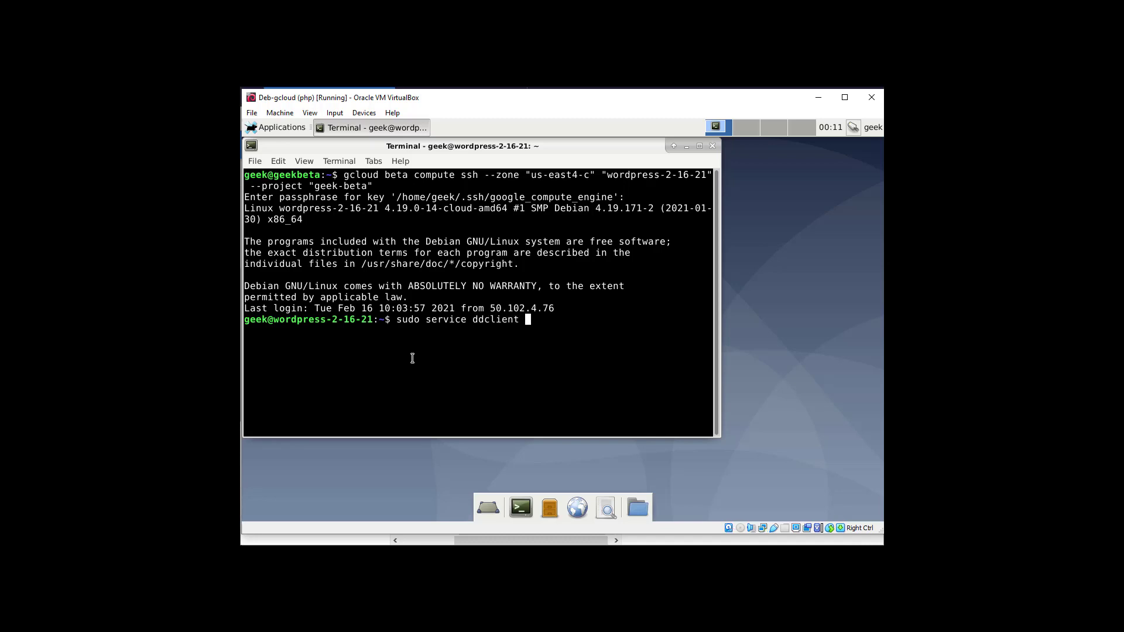
text(status)
key(Return)
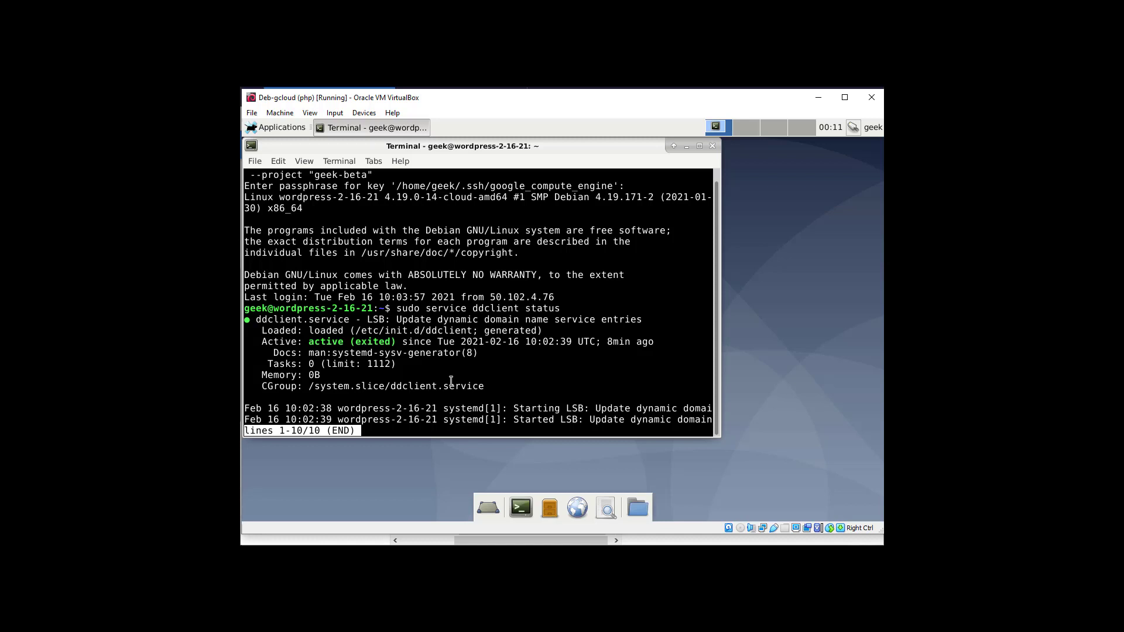
key(q)
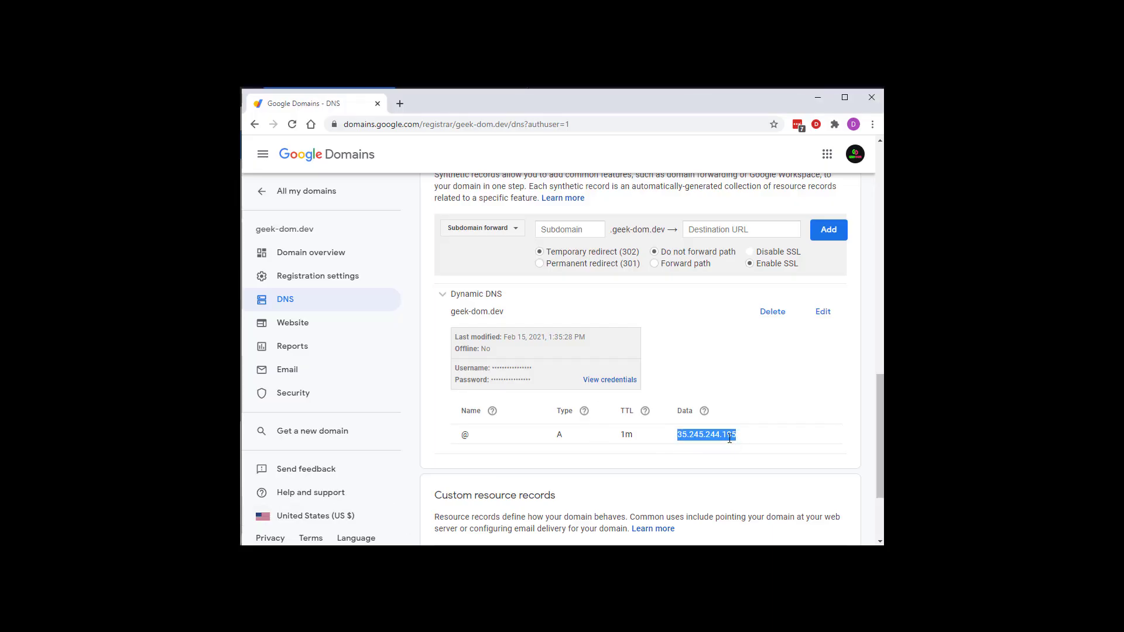
- Switch to Google Domains, reload the geek-dom.dev DNS page and check the IP address in the Dynamic DNS A record
click(296, 126)
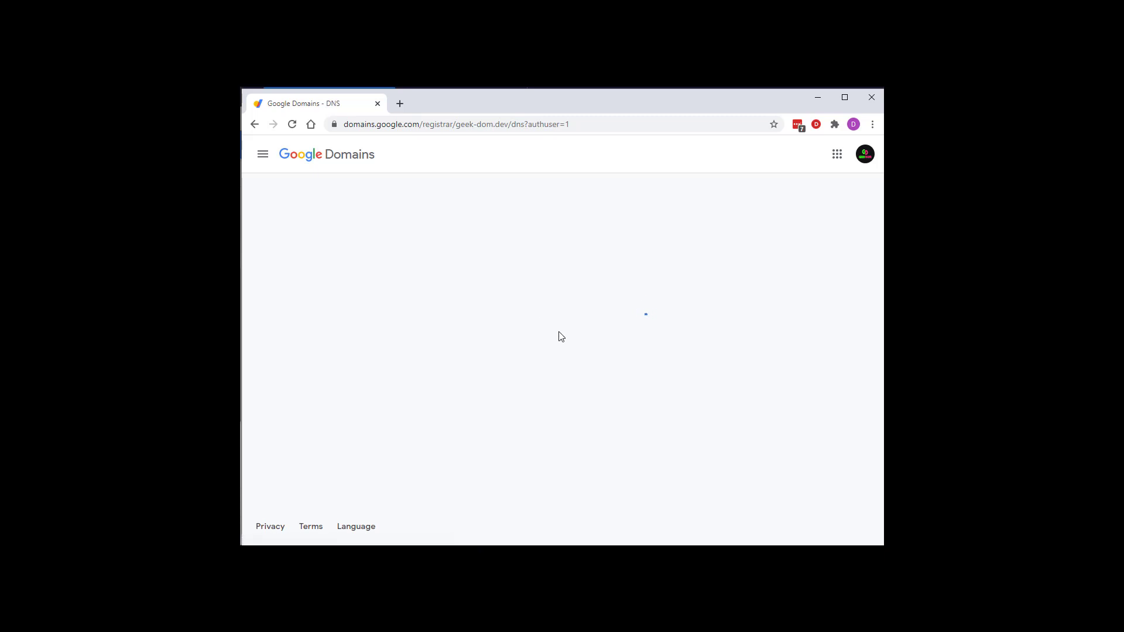
scroll(597, 391, down, 8)
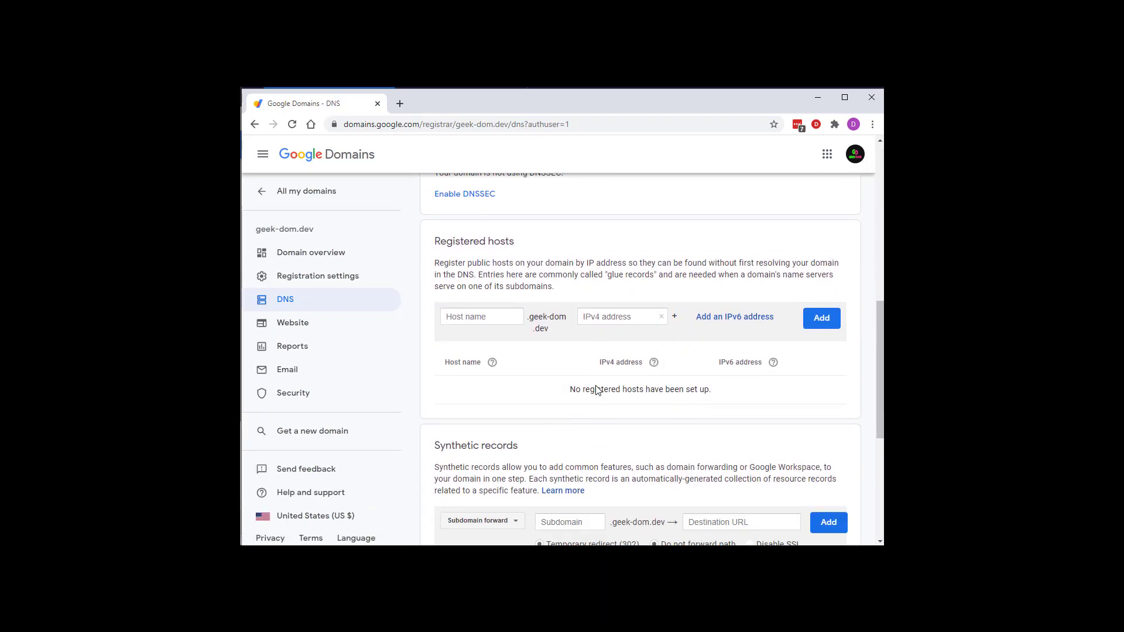
scroll(522, 404, down, 4)
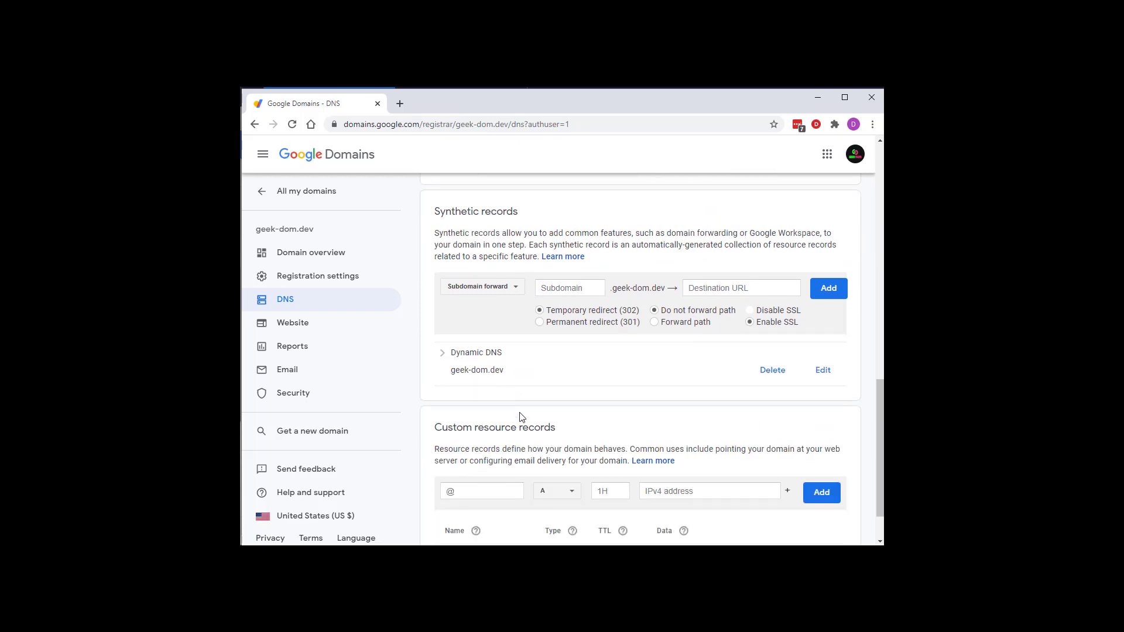
click(441, 352)
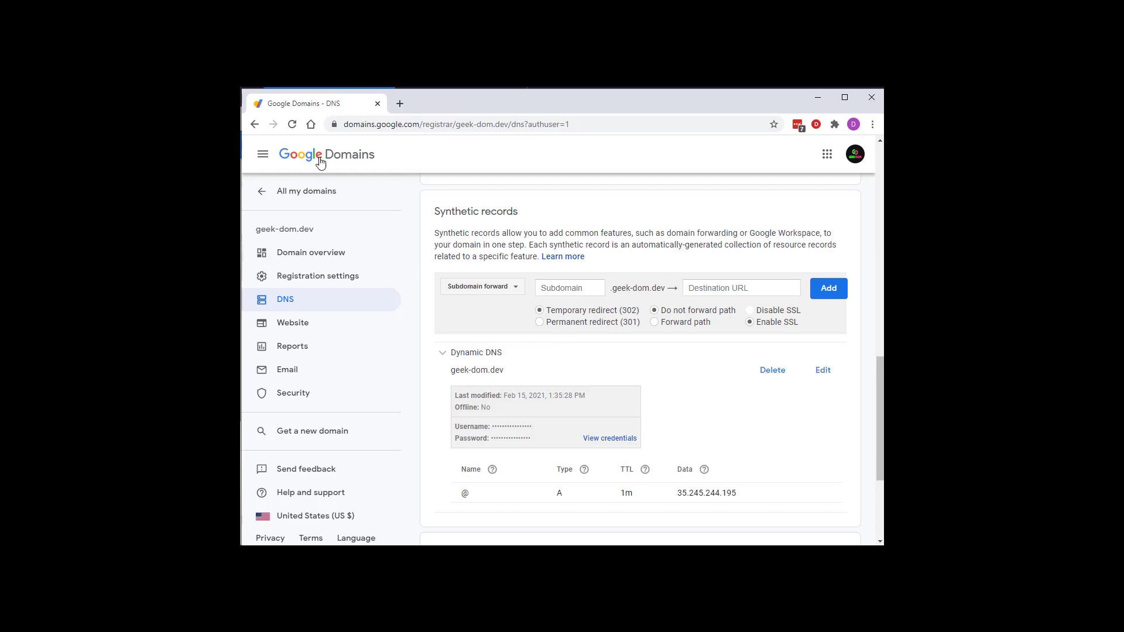
- Refresh the geek-dom.dev DNS settings again and review the Dynamic DNS record together with its credentials
click(292, 127)
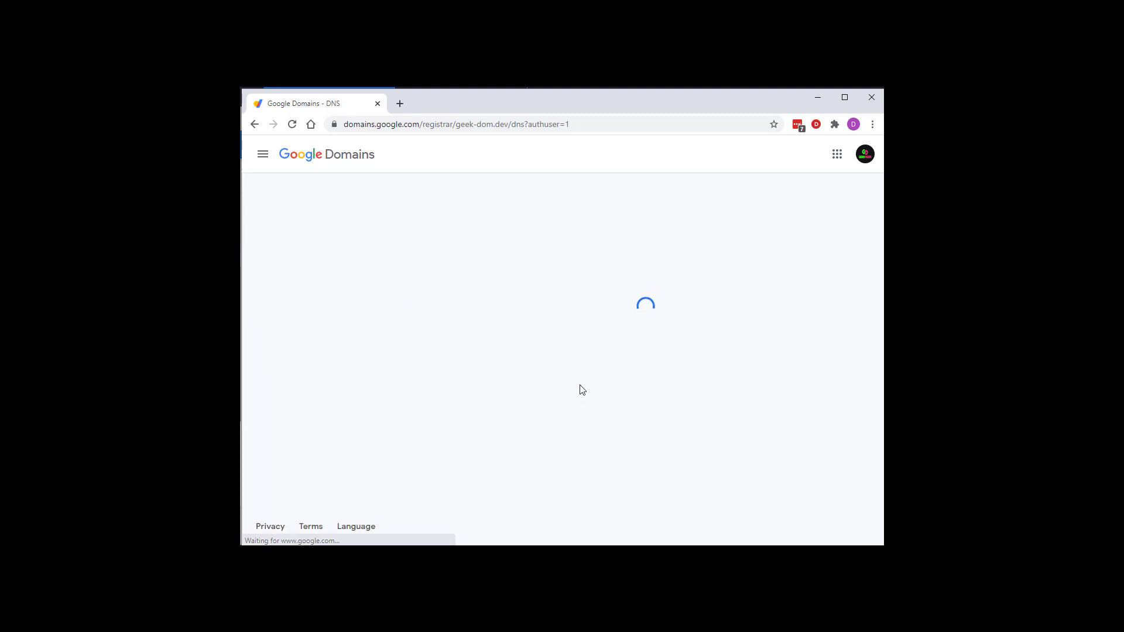
scroll(583, 390, down, 5)
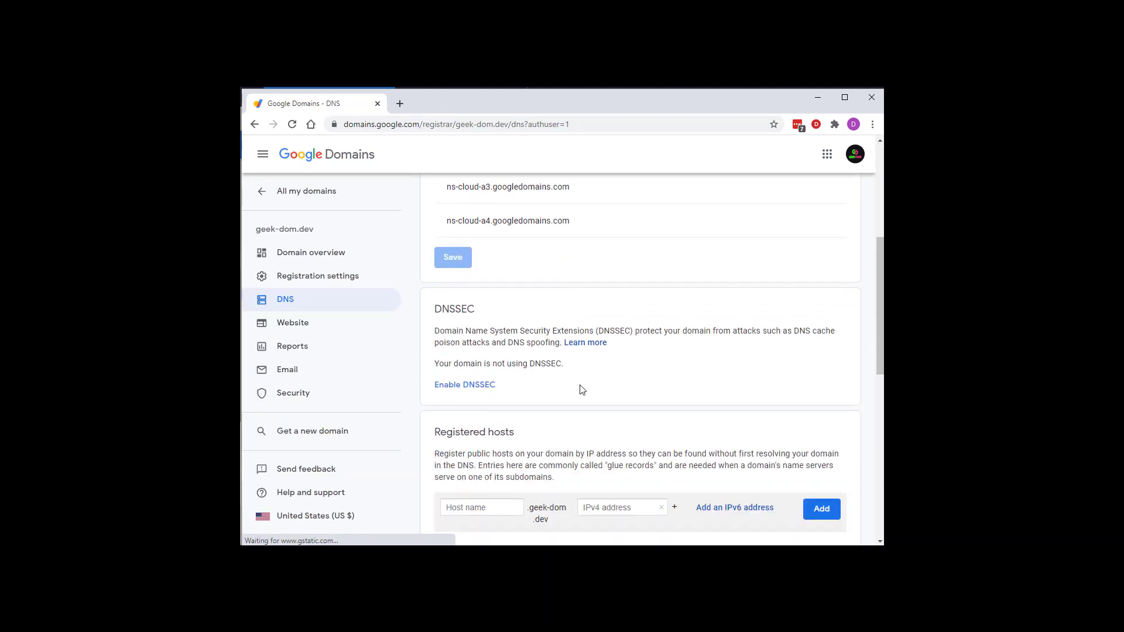
scroll(582, 390, down, 5)
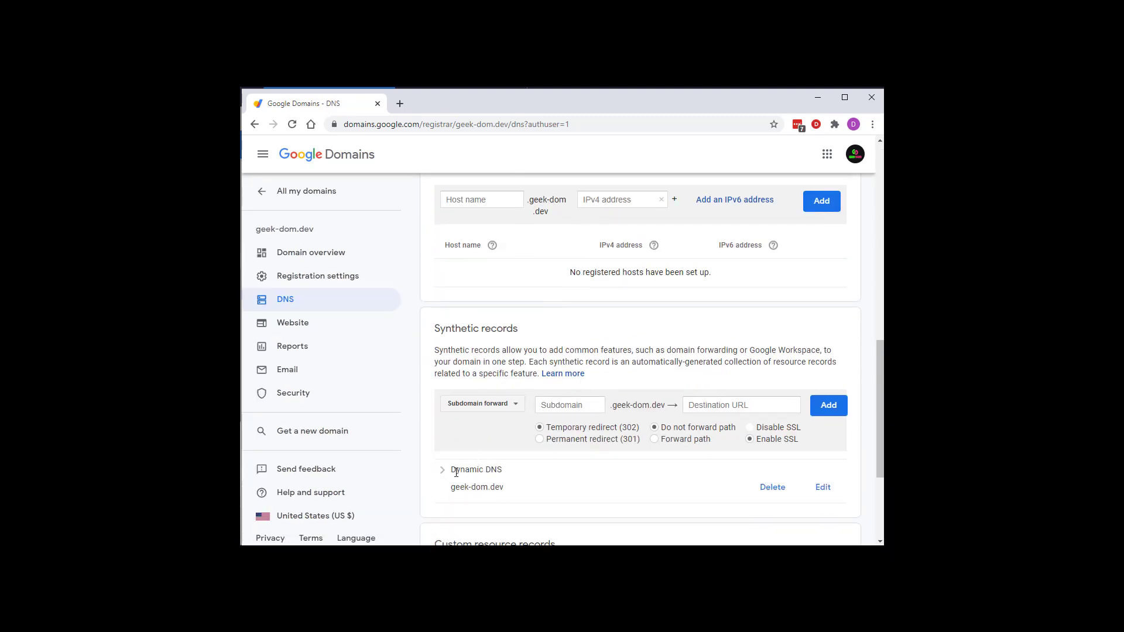
click(443, 471)
scroll(591, 466, down, 3)
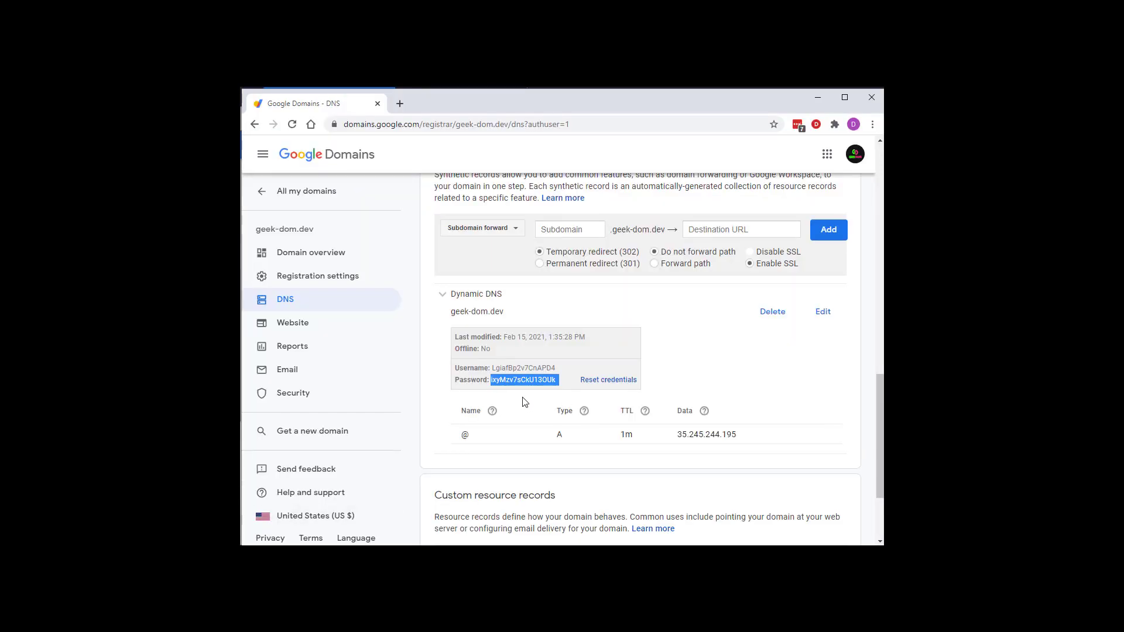
click(525, 402)
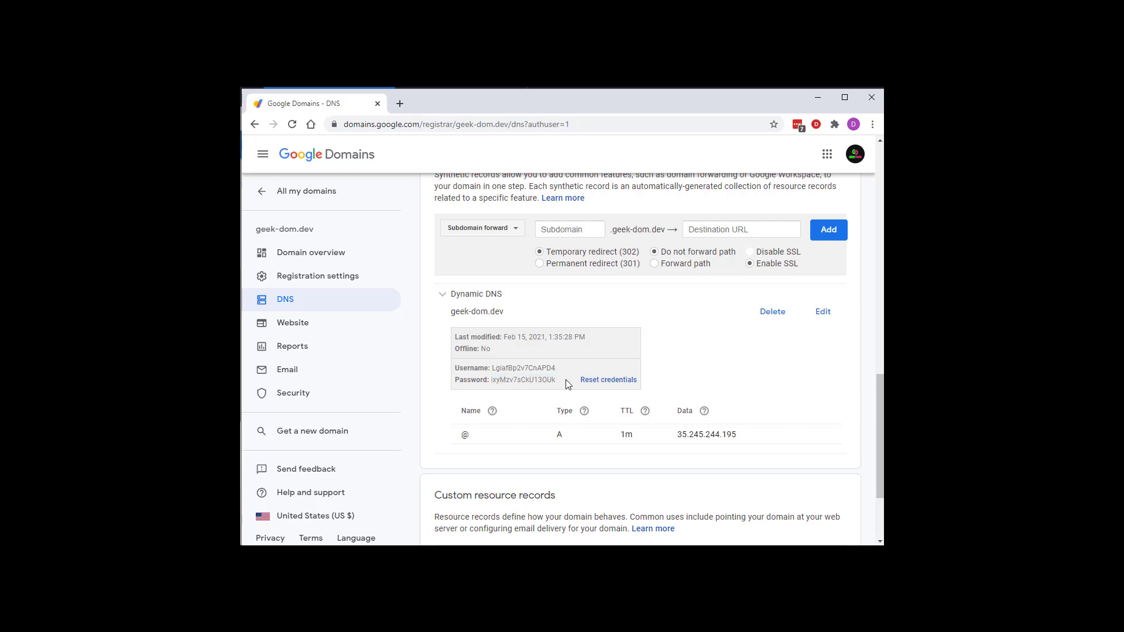
double_click(537, 408)
click(440, 384)
- Reload the DNS page once more and expand the Dynamic DNS entry to verify its A record and last-modified time
click(292, 125)
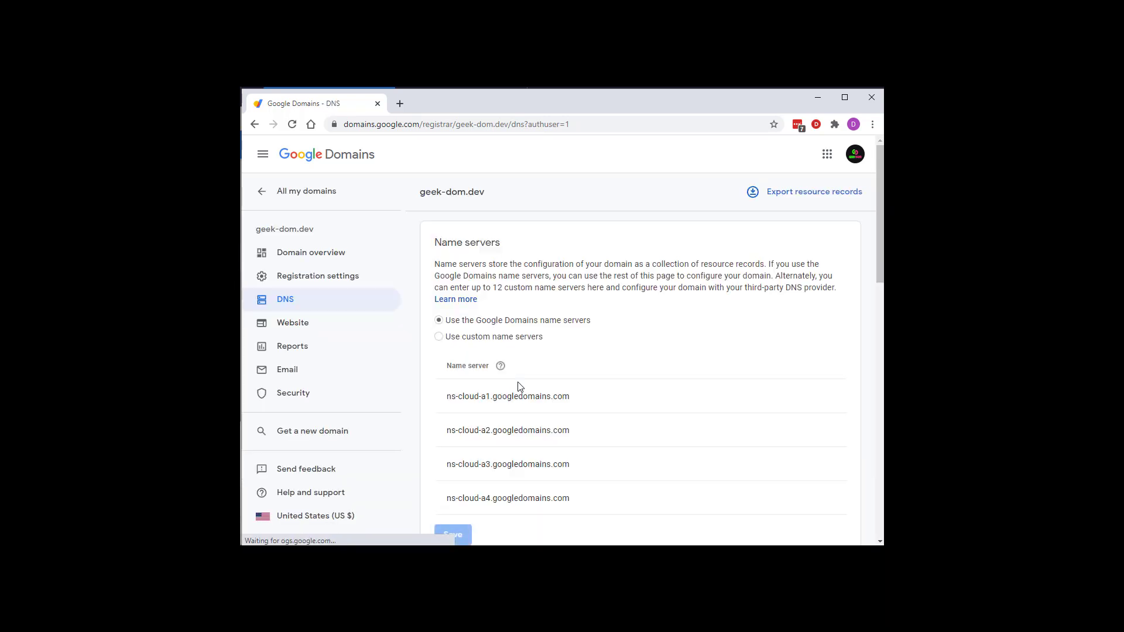
scroll(518, 386, down, 8)
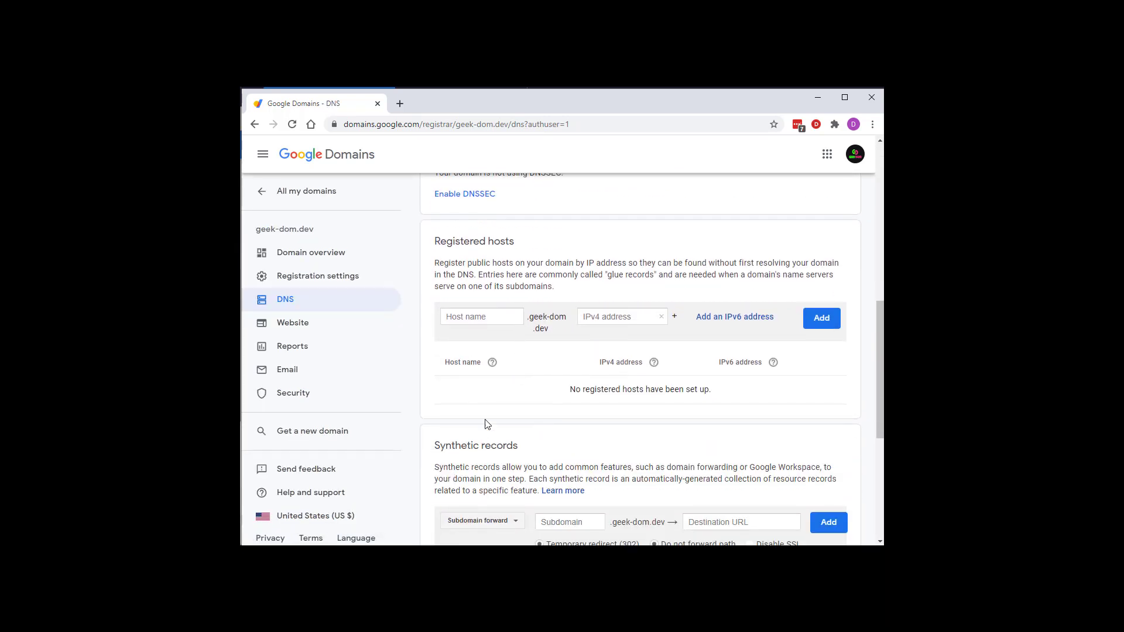
scroll(487, 424, down, 5)
click(443, 297)
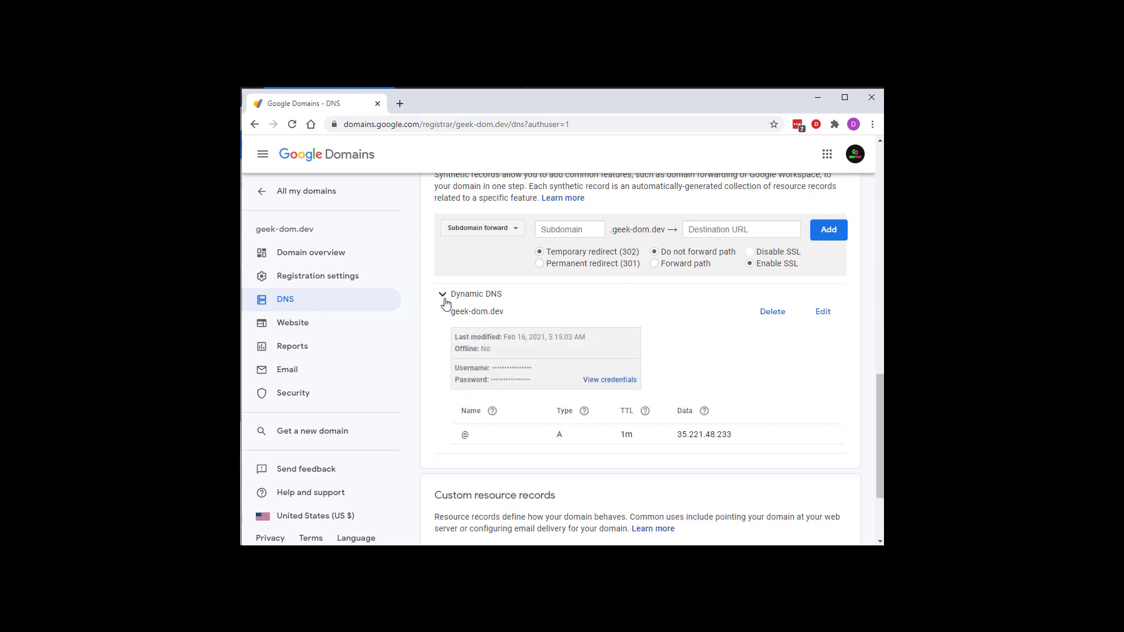